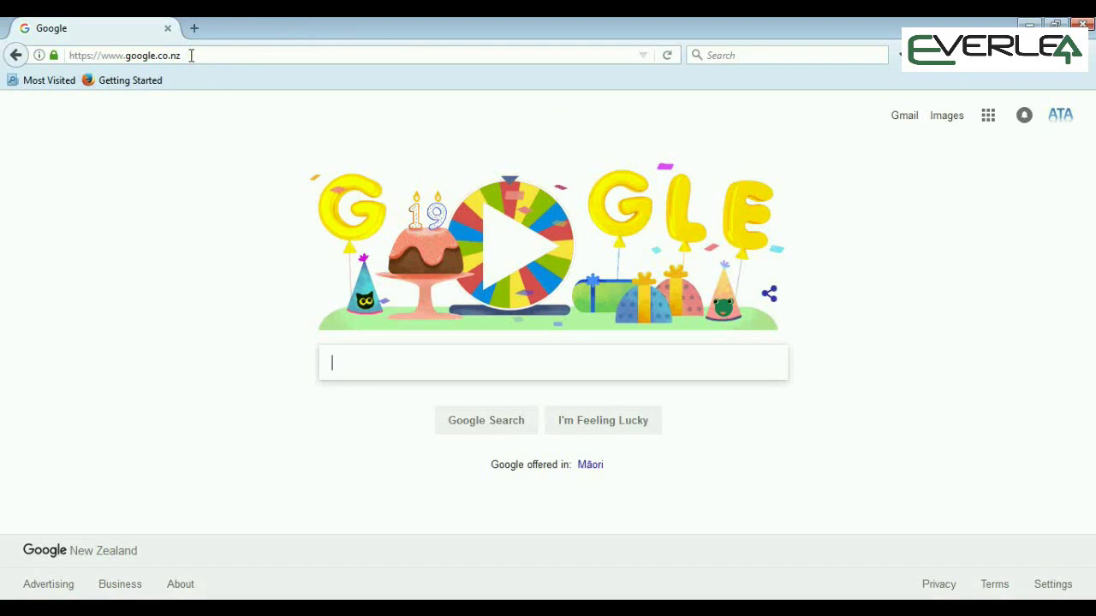
Step: Go to the alerter's control panel at 192.168.1.114 in Firefox
{"action": "left_click", "coordinate": [191, 55]}
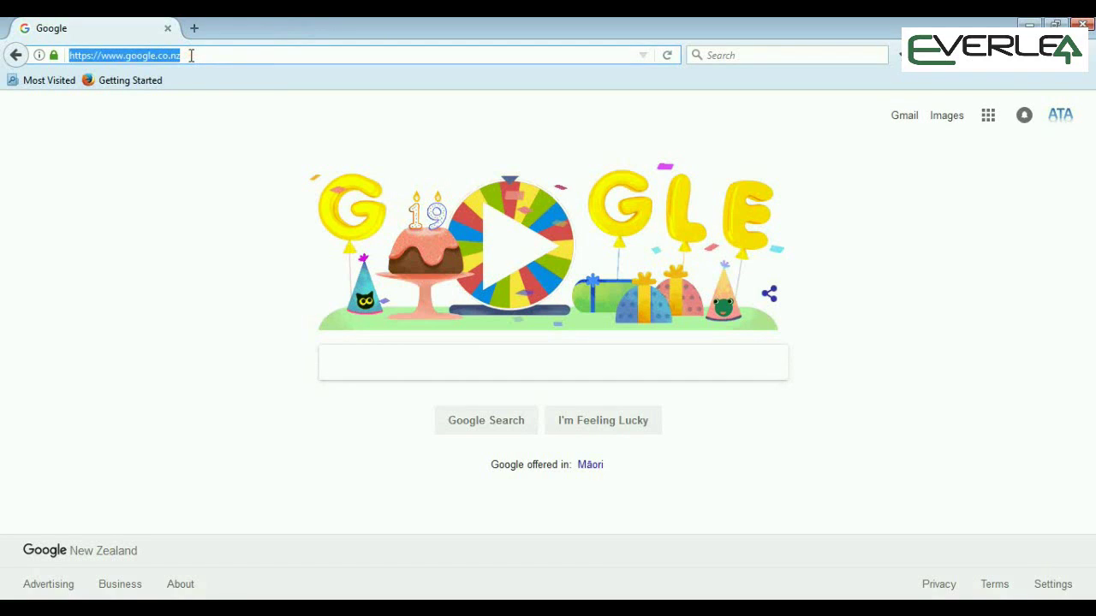
{"action": "type", "text": "192"}
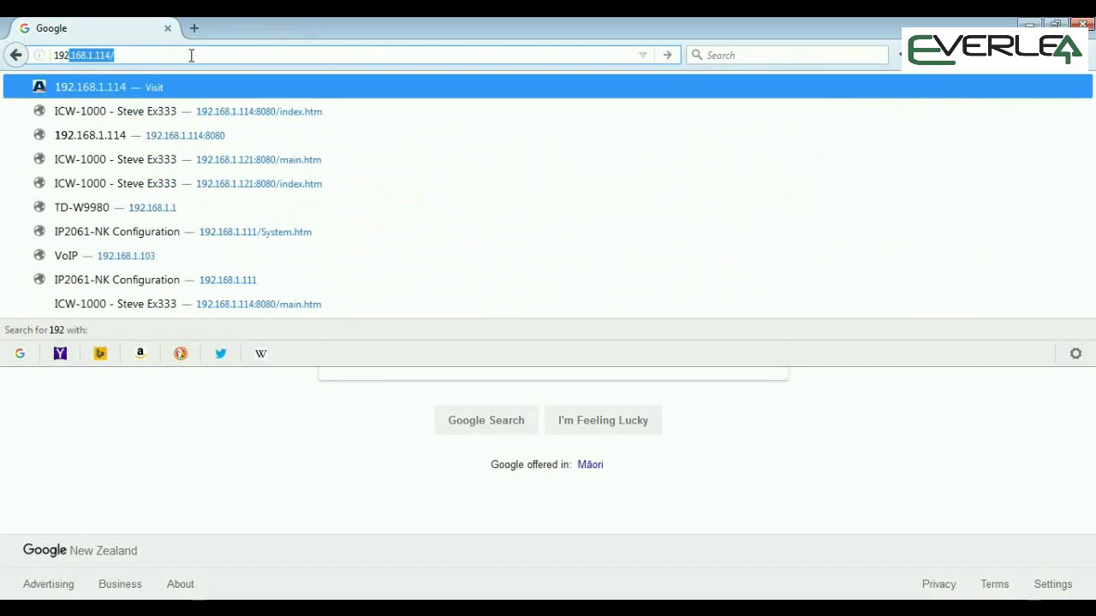
{"action": "type", "text": "."}
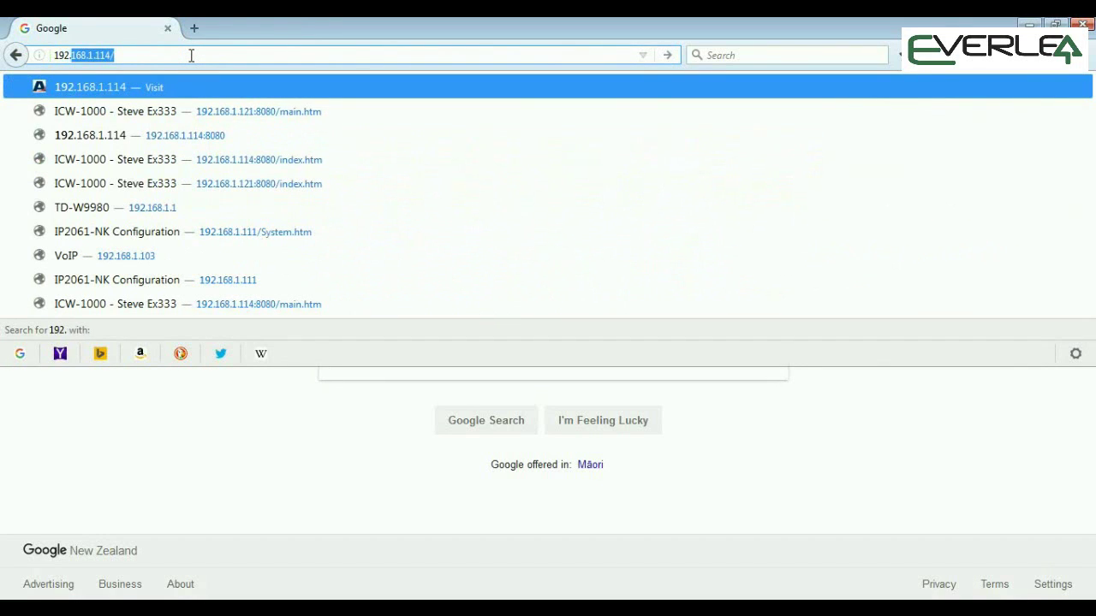
{"action": "left_click", "coordinate": [127, 90]}
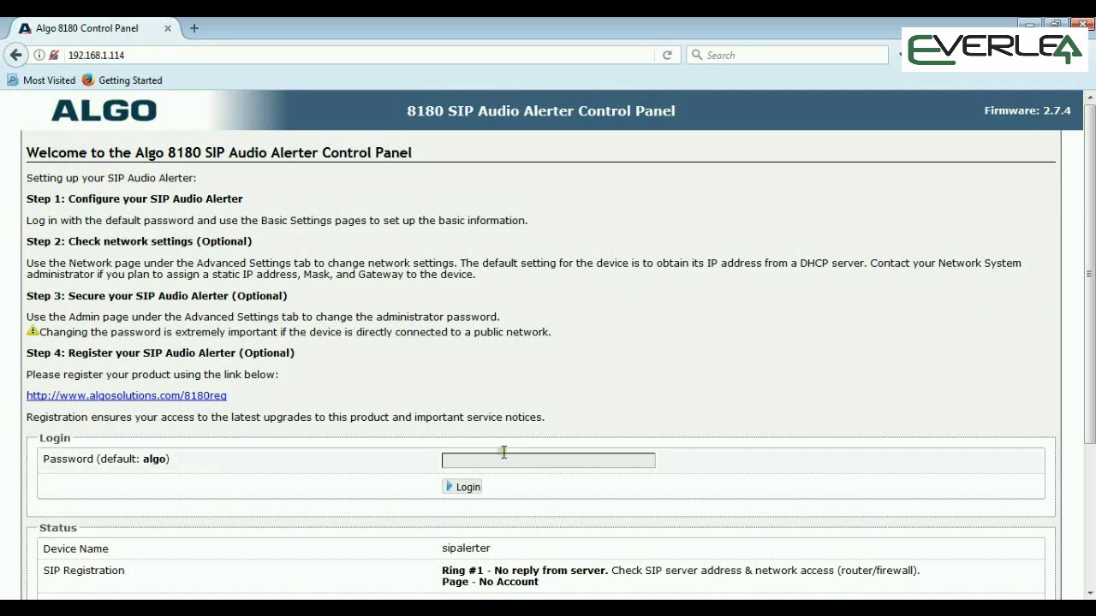
Step: Log in to the control panel with the default password
{"action": "left_click", "coordinate": [454, 463]}
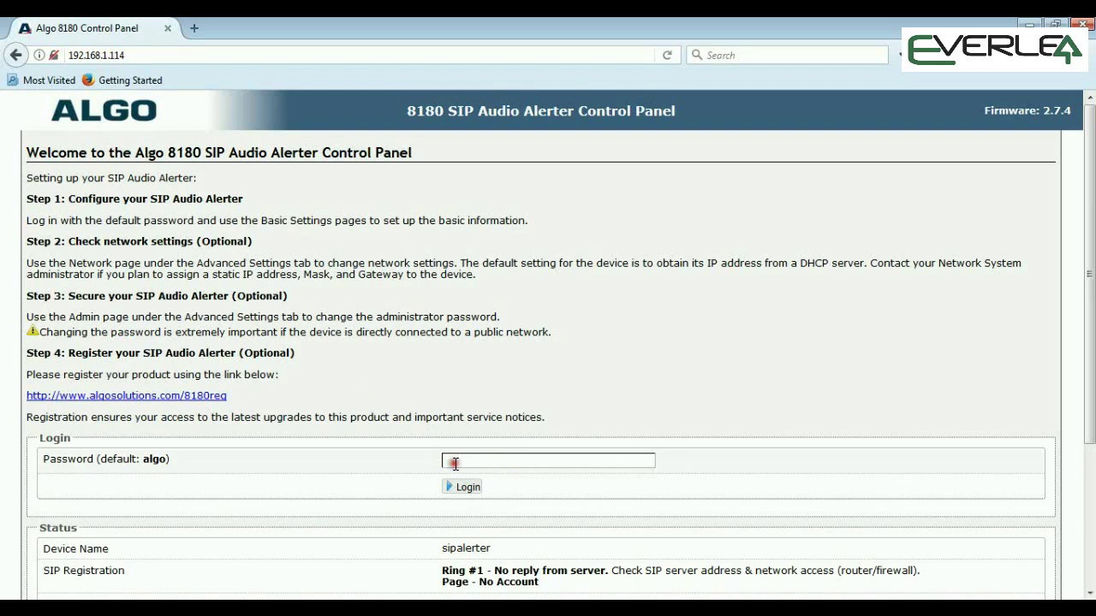
{"action": "left_click", "coordinate": [455, 463]}
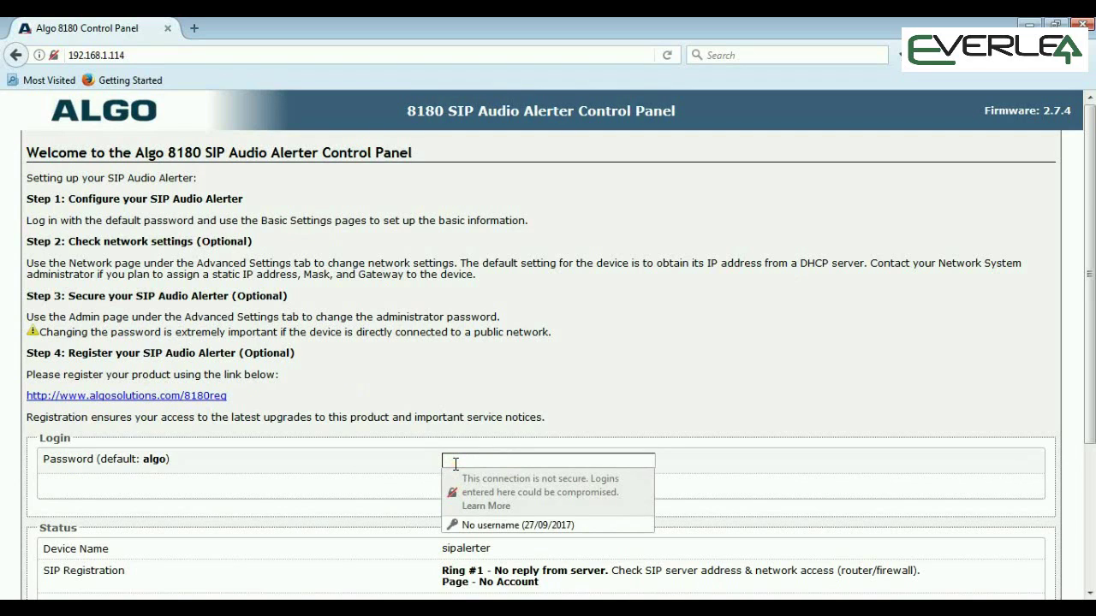
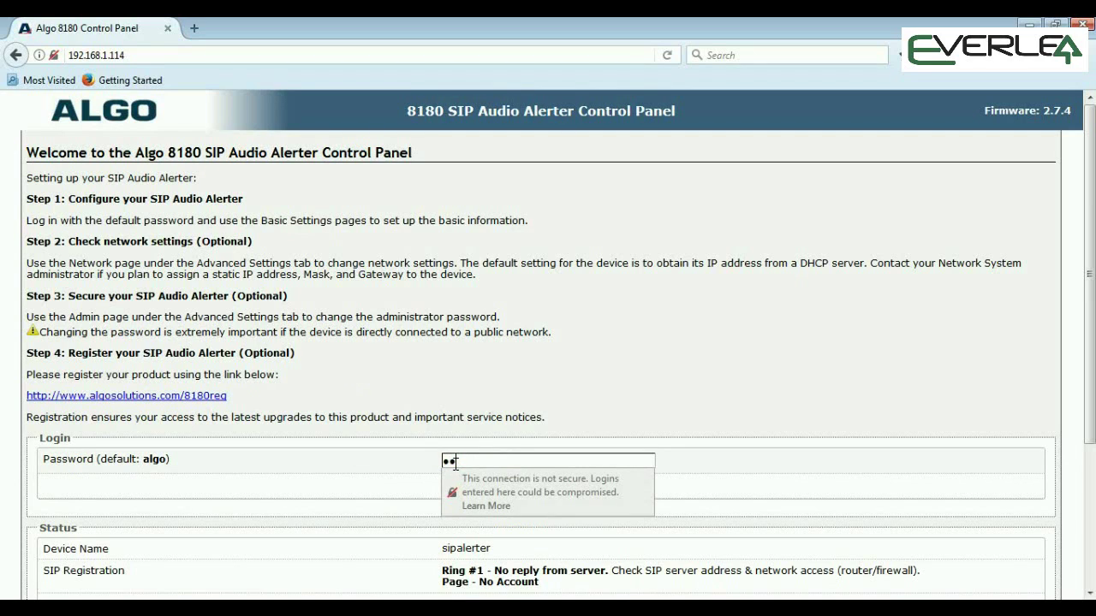
{"action": "key", "text": "Return"}
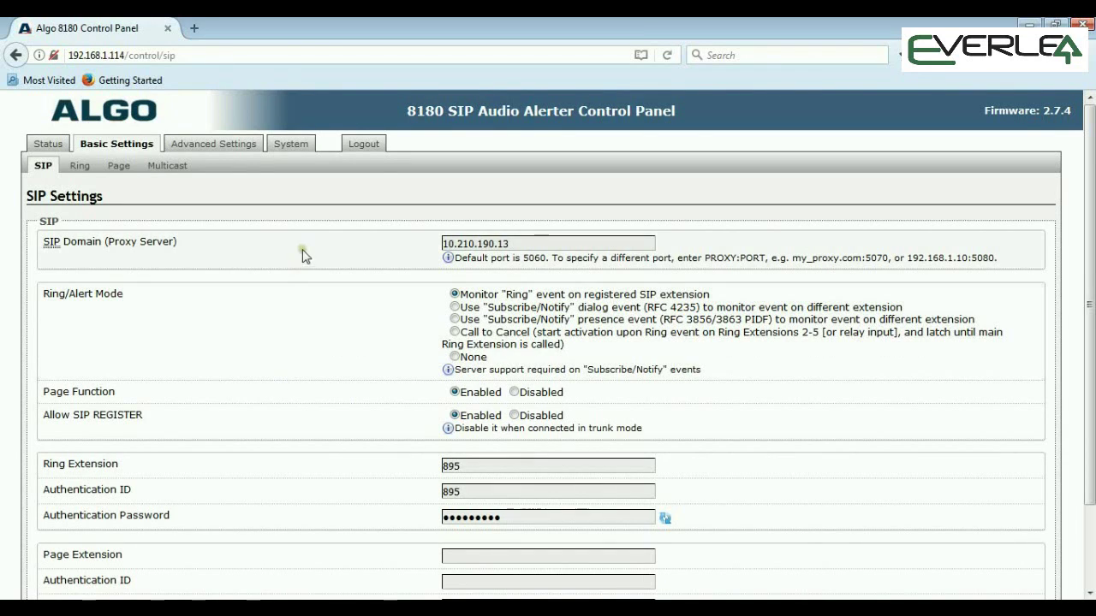
{"action": "left_click", "coordinate": [535, 247]}
{"action": "left_click_drag", "start_coordinate": [535, 247], "coordinate": [442, 244]}
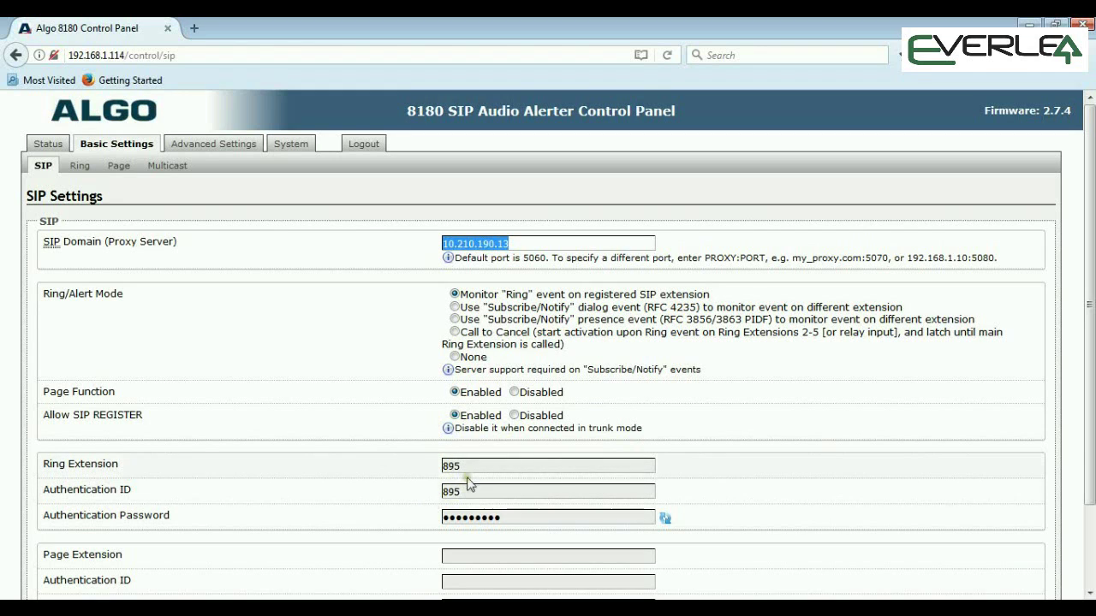
{"action": "left_click_drag", "start_coordinate": [468, 469], "coordinate": [431, 465]}
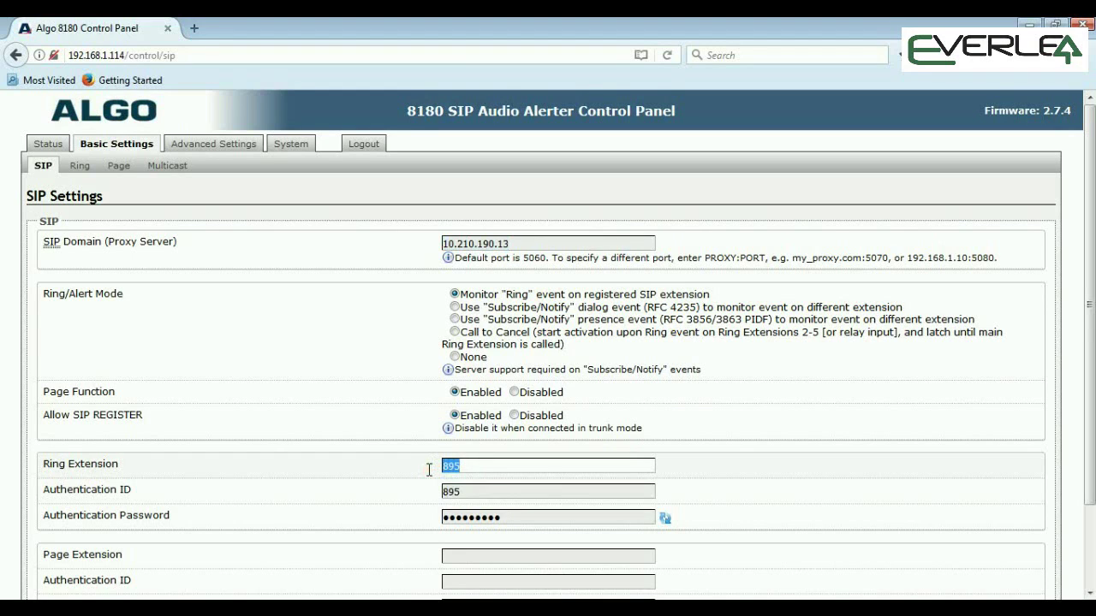
{"action": "left_click", "coordinate": [470, 495]}
{"action": "left_click_drag", "start_coordinate": [479, 494], "coordinate": [403, 506]}
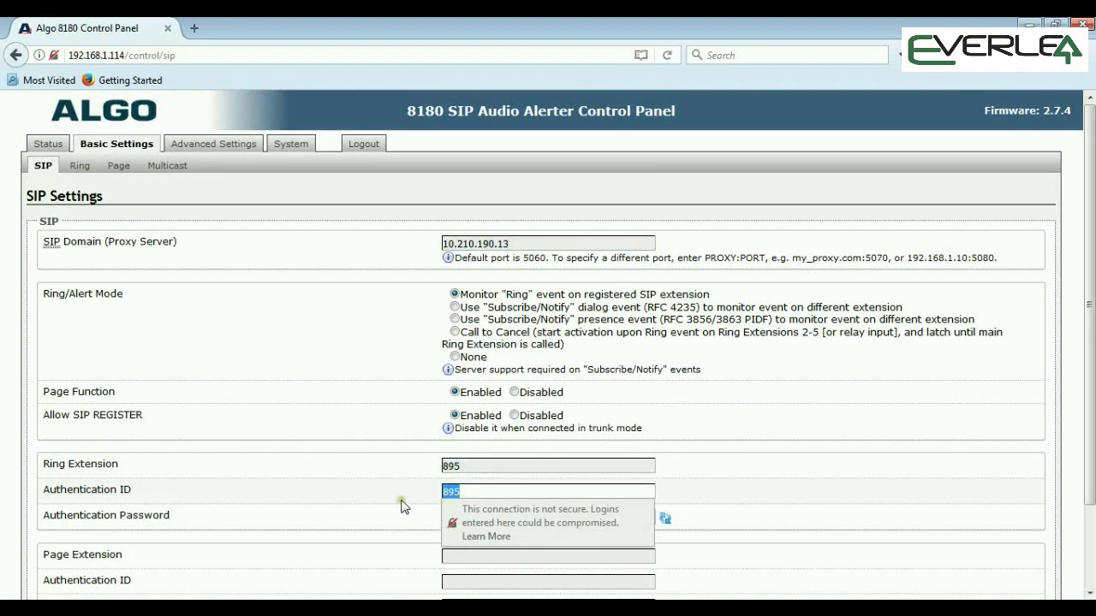
{"action": "left_click", "coordinate": [403, 506]}
{"action": "left_click_drag", "start_coordinate": [502, 517], "coordinate": [454, 511]}
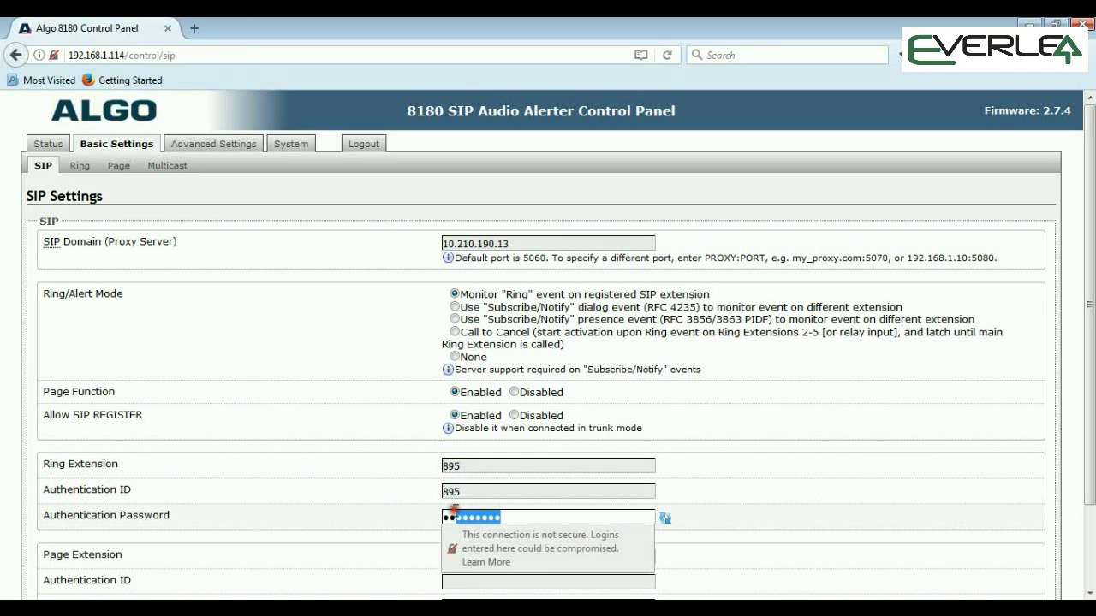
{"action": "left_click", "coordinate": [851, 561]}
{"action": "left_click", "coordinate": [1089, 592]}
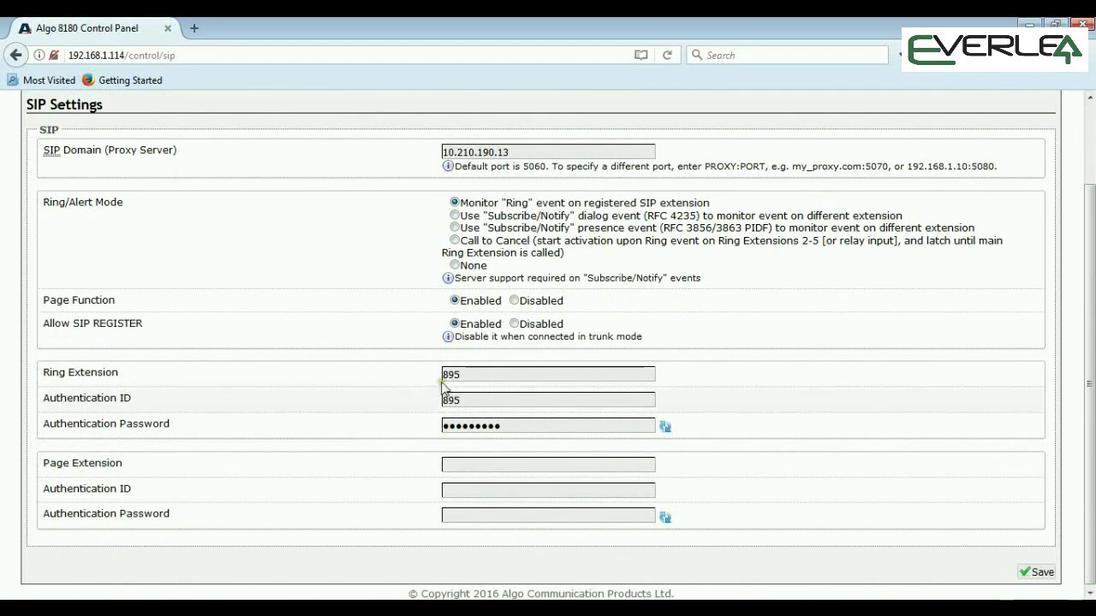
Step: Set the page extension and its authentication ID to 896 and enter the page password
{"action": "left_click", "coordinate": [459, 463]}
{"action": "left_click", "coordinate": [462, 494]}
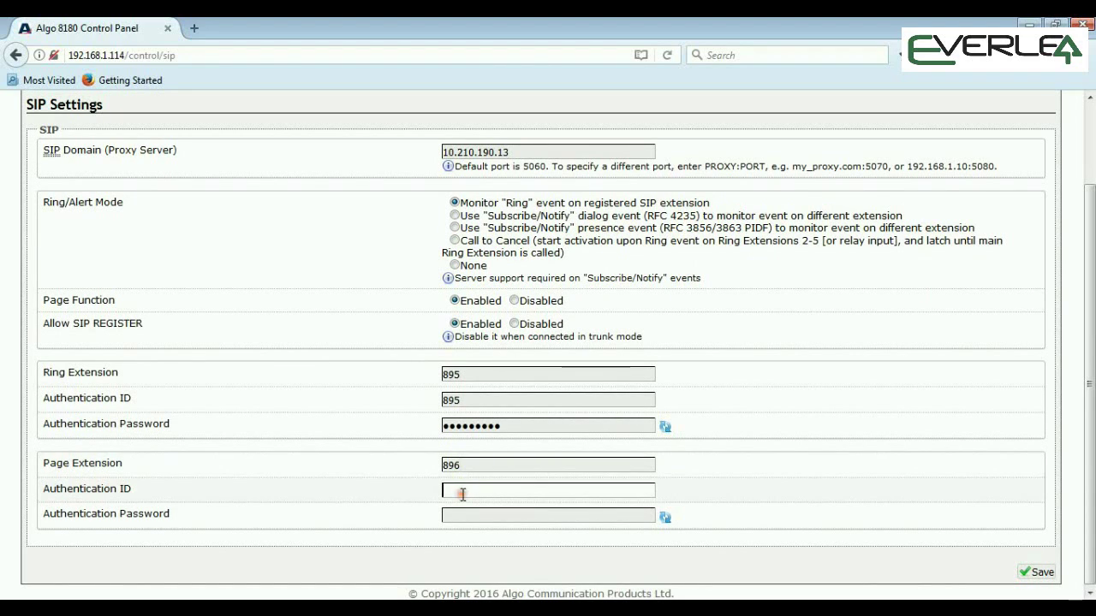
{"action": "type", "text": "896"}
{"action": "left_click", "coordinate": [462, 513]}
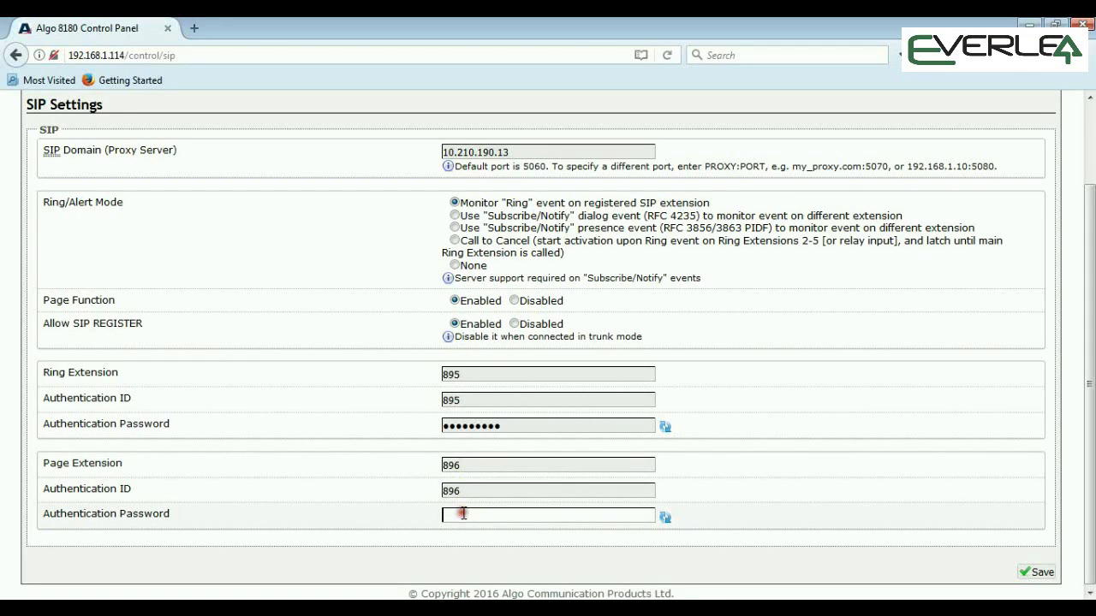
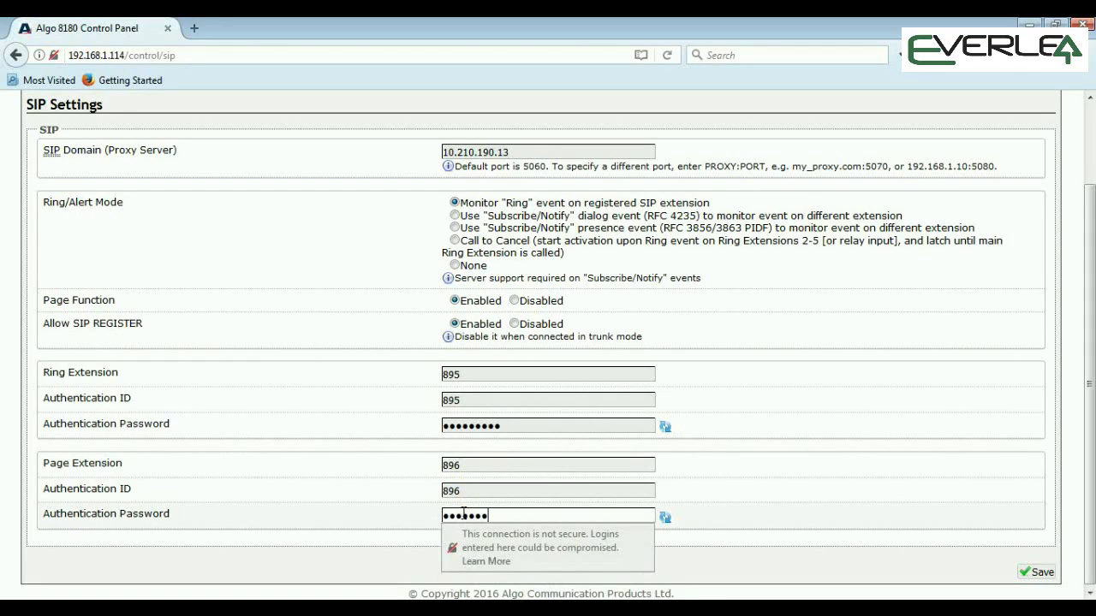
{"action": "key", "text": "Tab"}
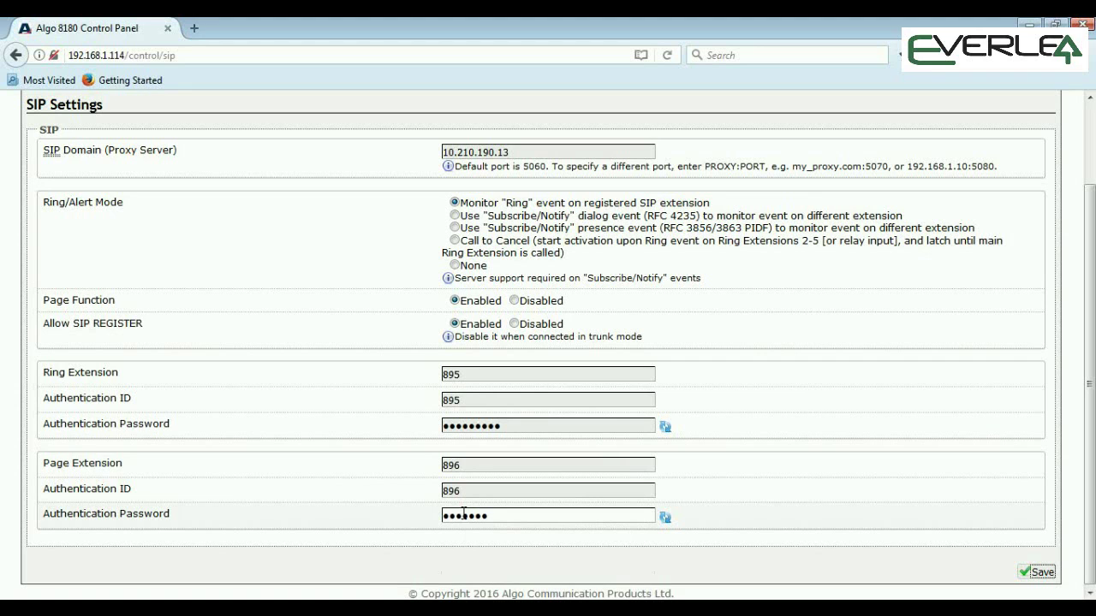
Step: Save the SIP settings and confirm the green 'Saved' notice
{"action": "left_click", "coordinate": [1037, 573]}
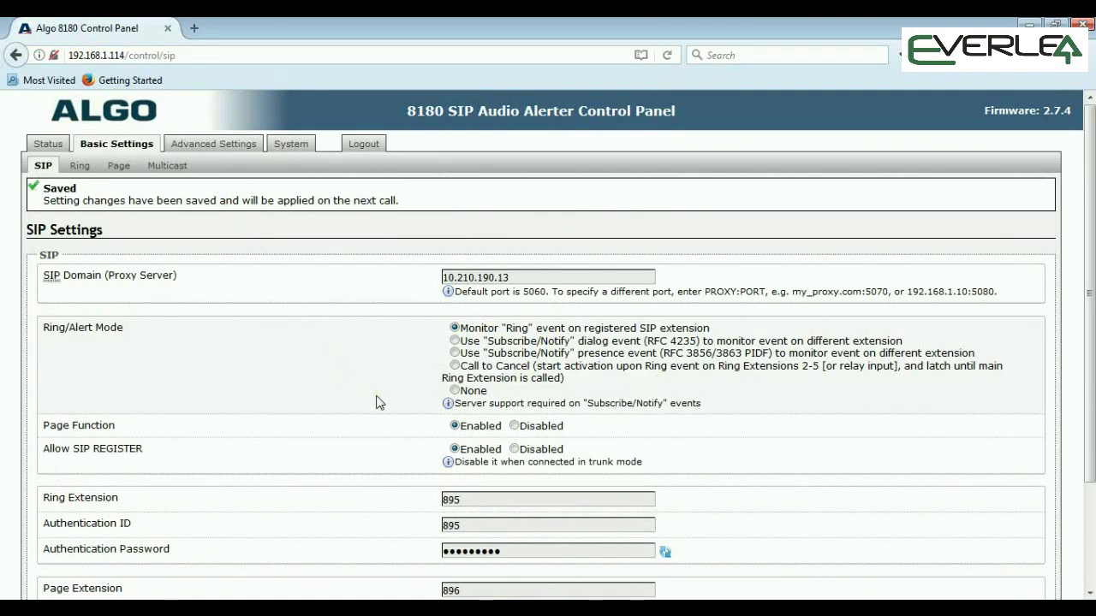
{"action": "left_click_drag", "start_coordinate": [1090, 349], "coordinate": [1079, 424]}
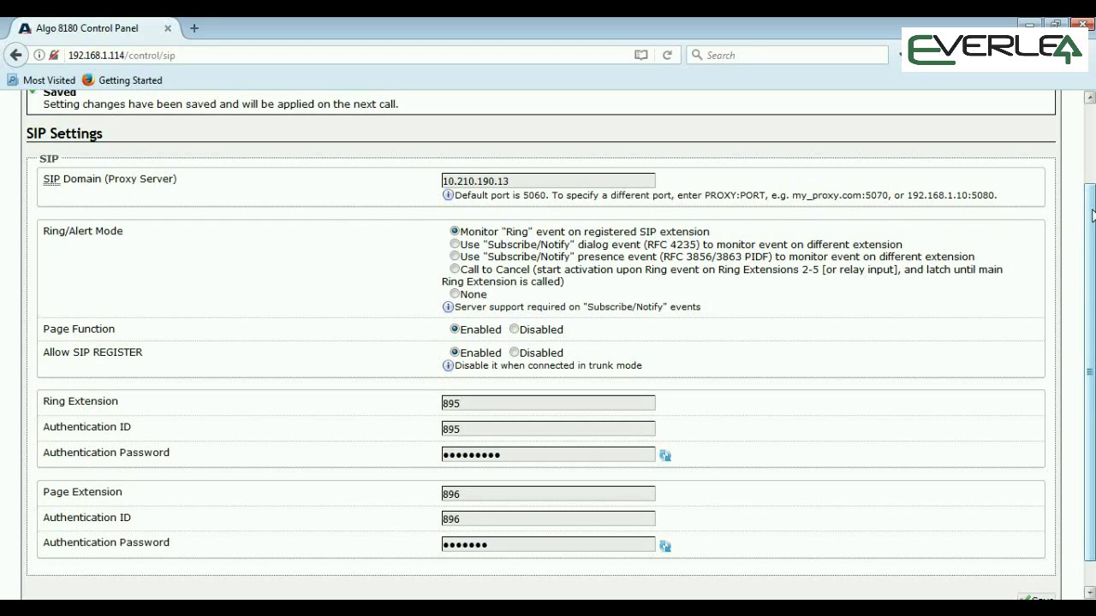
{"action": "left_click_drag", "start_coordinate": [1092, 216], "coordinate": [1086, 152]}
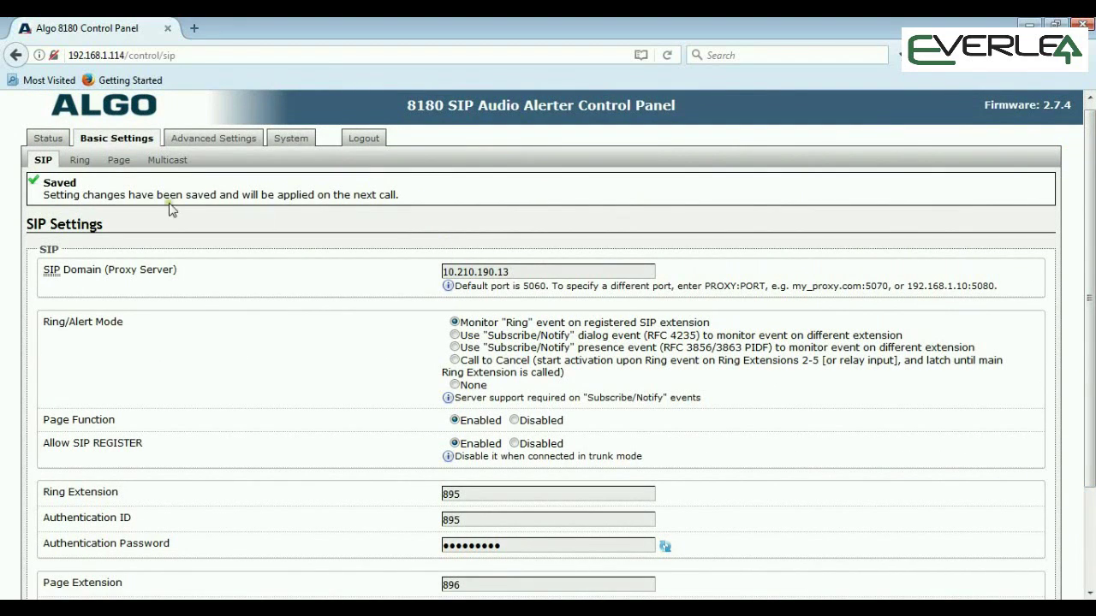
Step: Keep the warble2-med.wav ring tone and preview it at ring volume 10
{"action": "left_click", "coordinate": [80, 163]}
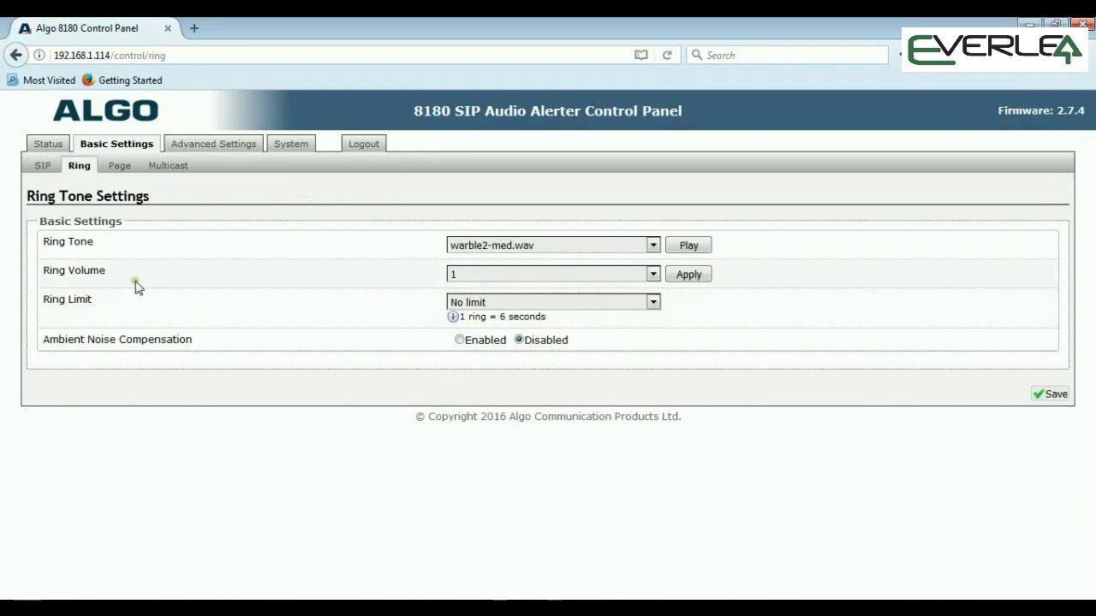
{"action": "left_click", "coordinate": [653, 246]}
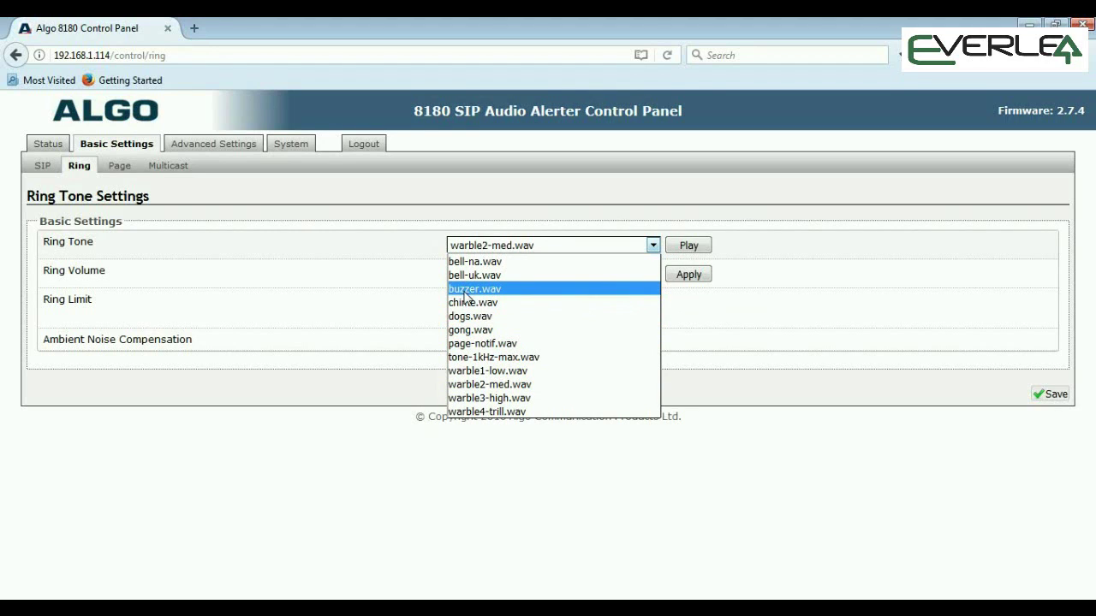
{"action": "left_click", "coordinate": [751, 308]}
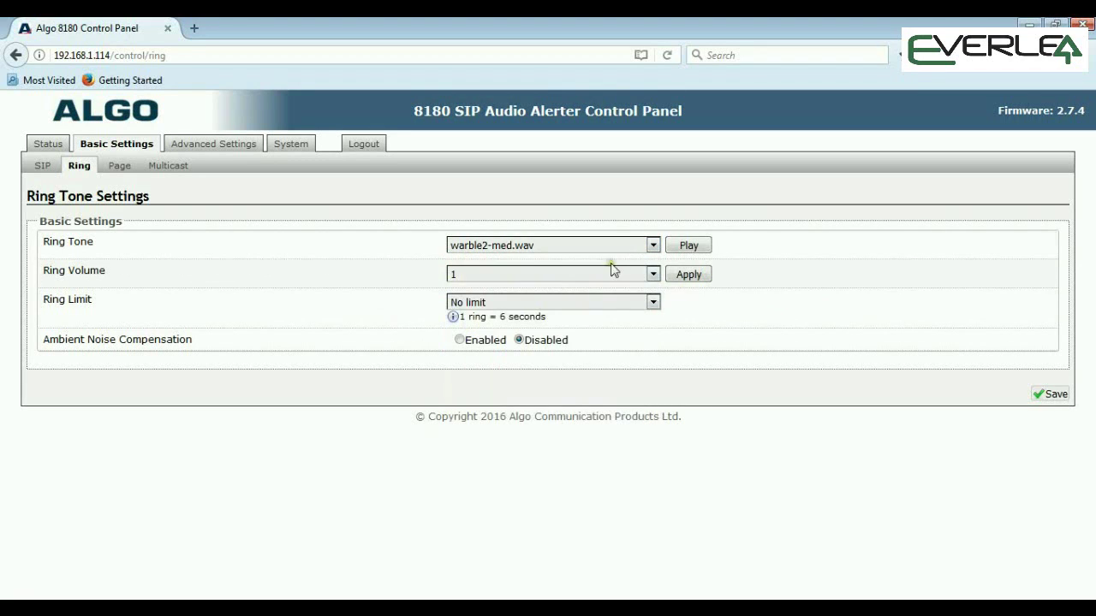
{"action": "left_click", "coordinate": [653, 274]}
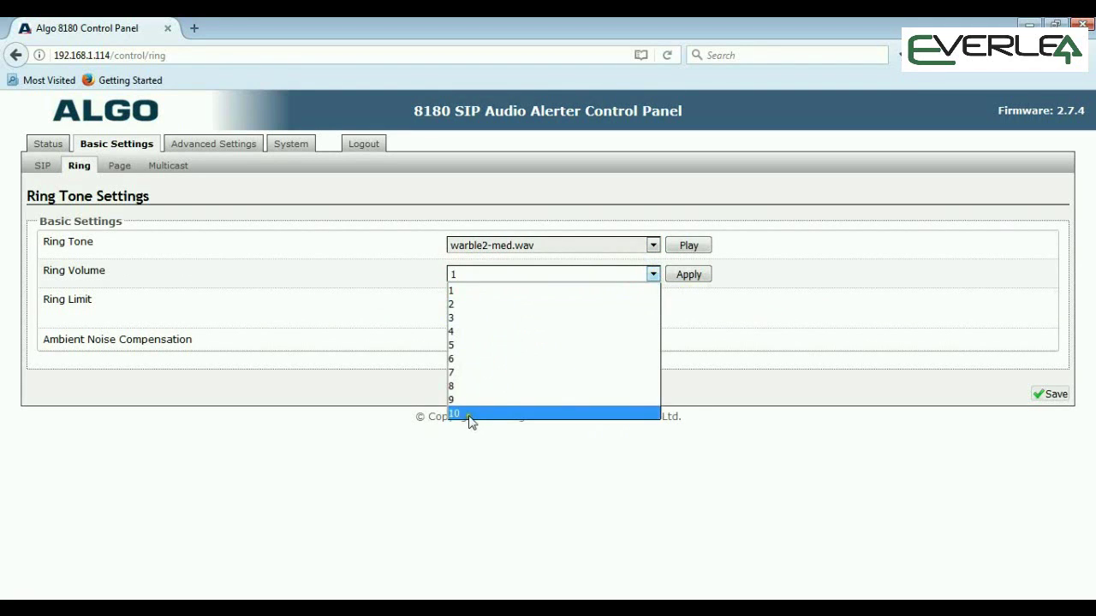
{"action": "left_click", "coordinate": [471, 415]}
{"action": "left_click", "coordinate": [684, 276]}
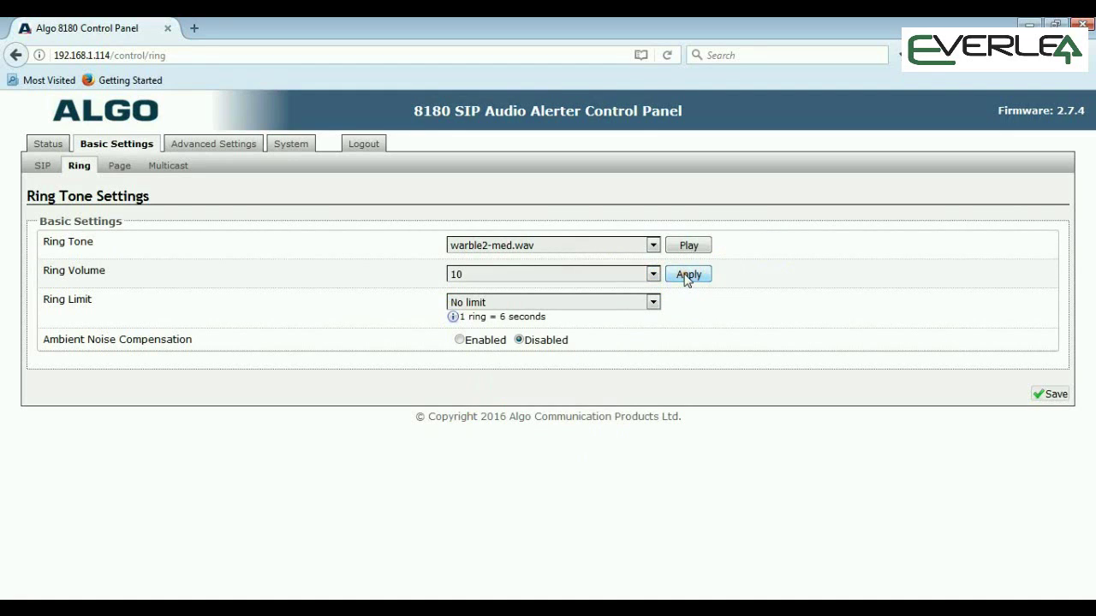
{"action": "left_click", "coordinate": [687, 247]}
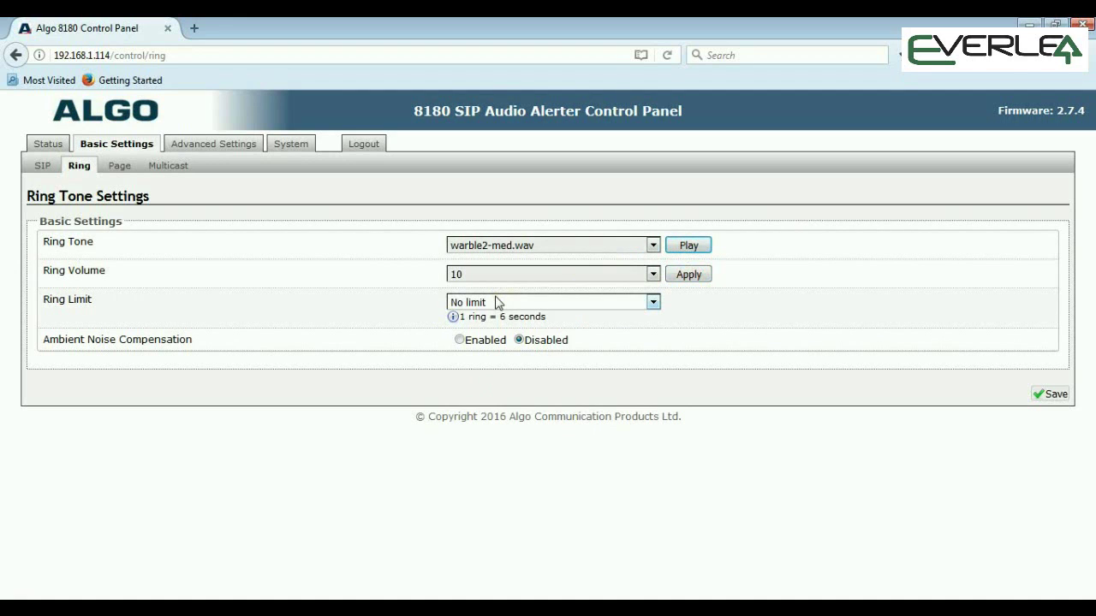
Step: Set ring volume back to 1, replay the tone, review Ring Limit, and open Page settings
{"action": "left_click", "coordinate": [654, 274]}
{"action": "left_click", "coordinate": [547, 291]}
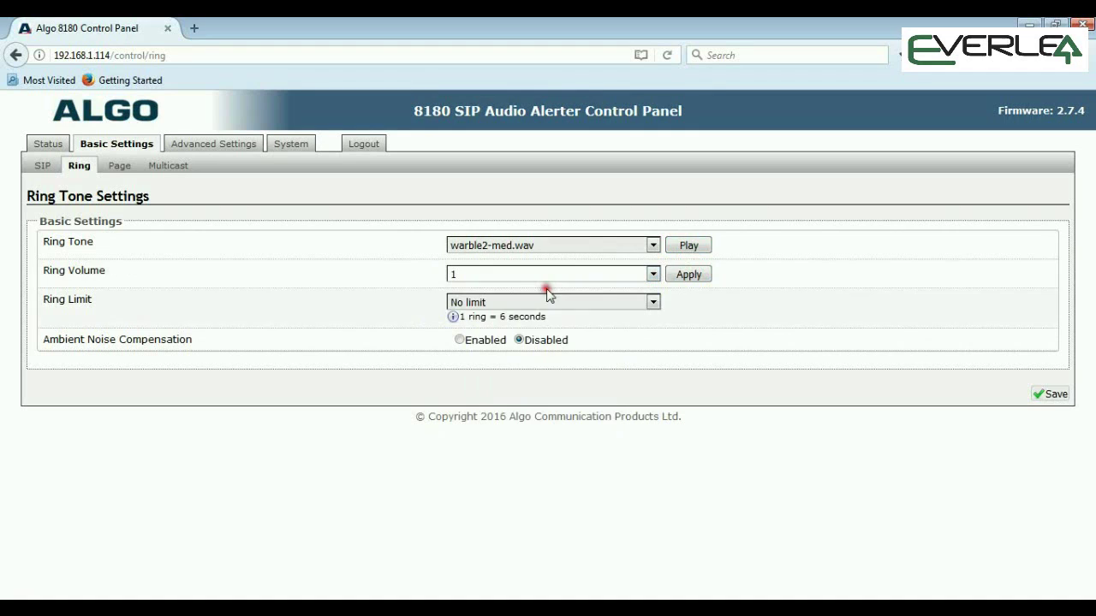
{"action": "left_click", "coordinate": [688, 278]}
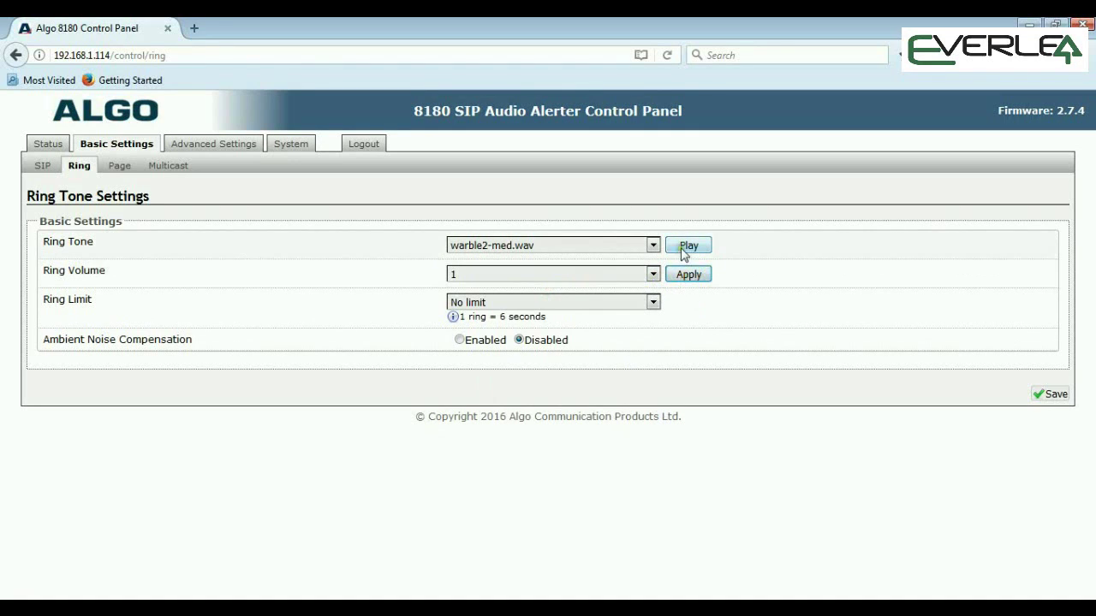
{"action": "left_click", "coordinate": [684, 246]}
{"action": "left_click", "coordinate": [653, 303]}
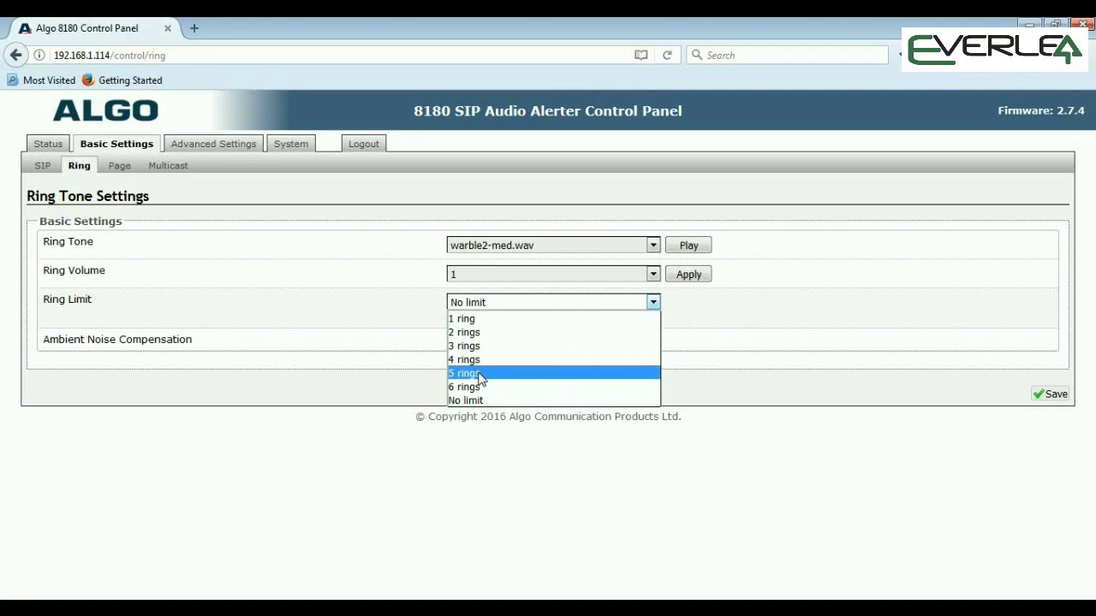
{"action": "left_click", "coordinate": [121, 174]}
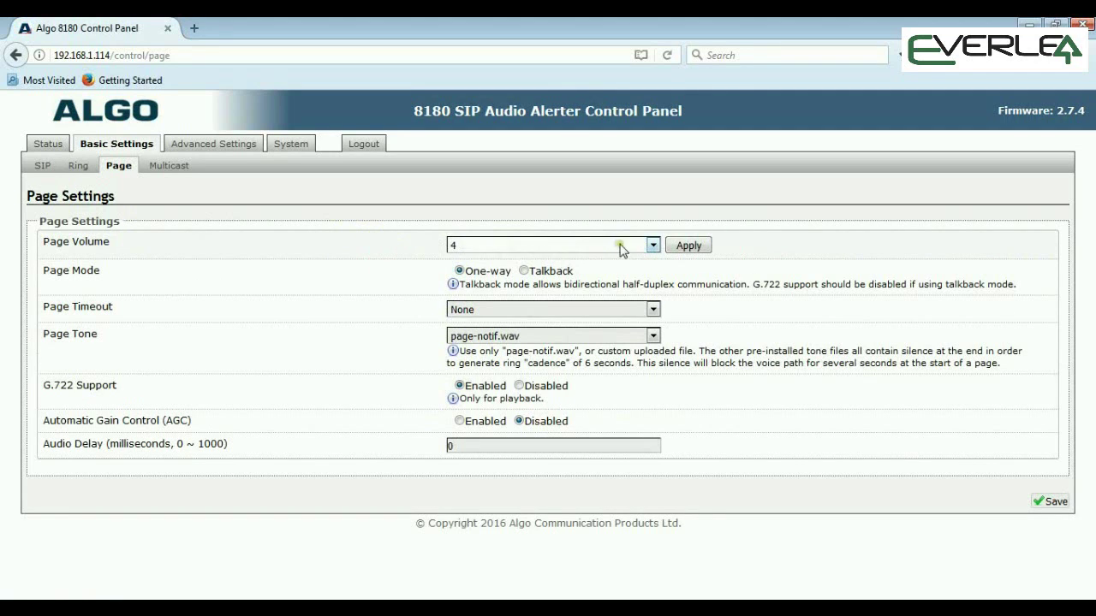
{"action": "left_click", "coordinate": [653, 245]}
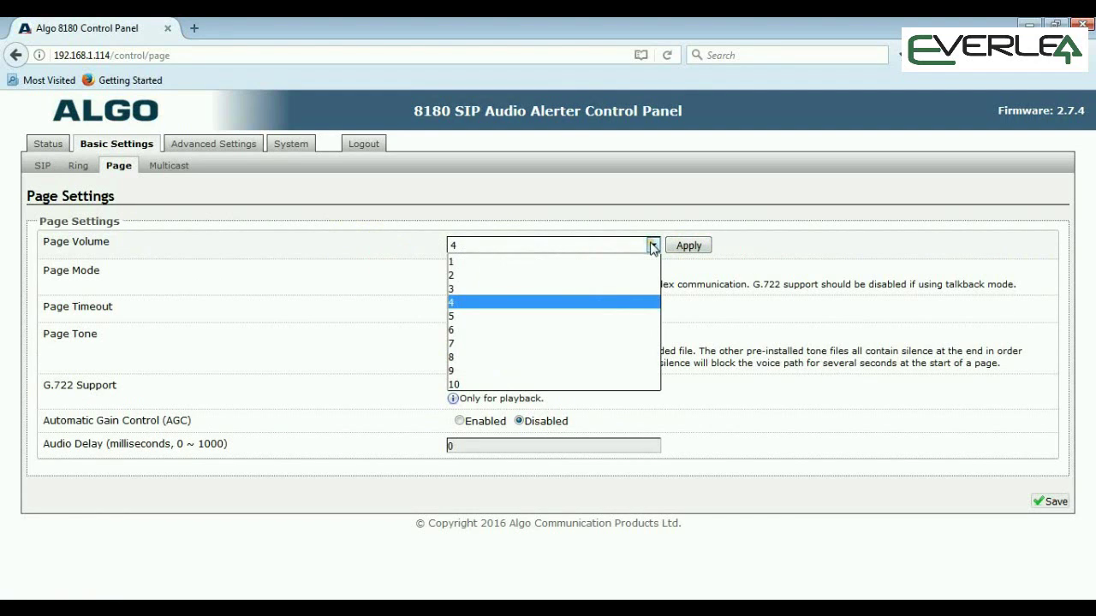
{"action": "left_click", "coordinate": [797, 245]}
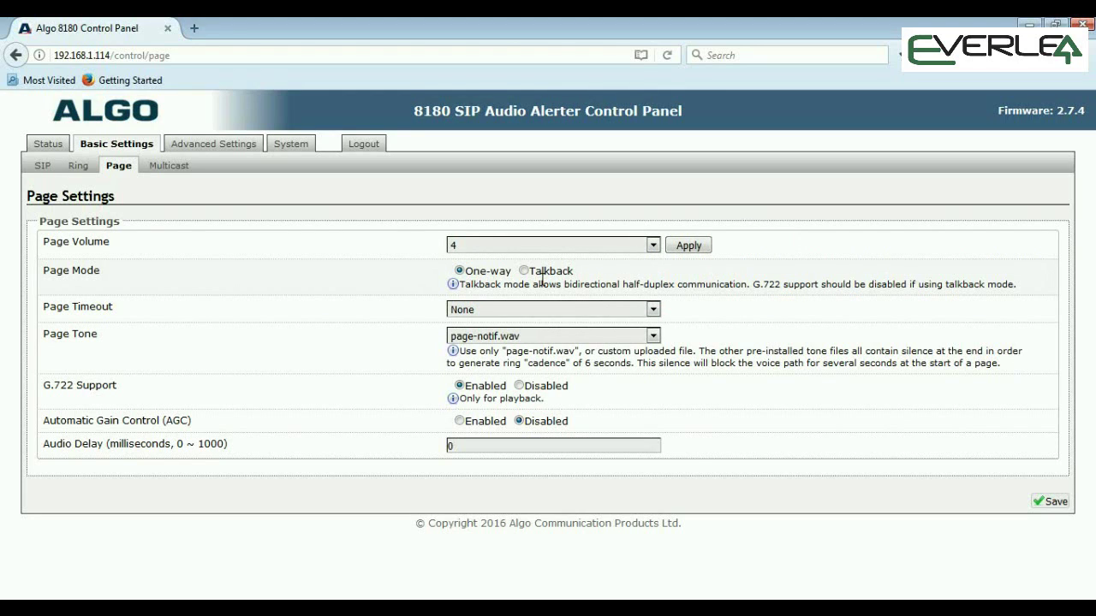
{"action": "left_click", "coordinate": [653, 310]}
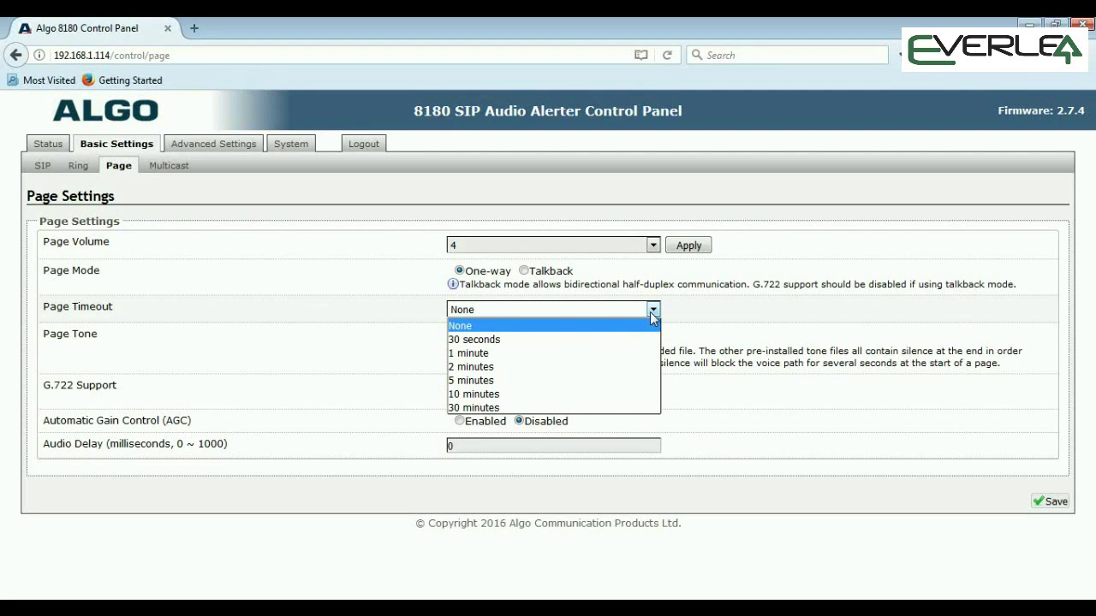
{"action": "left_click", "coordinate": [651, 313]}
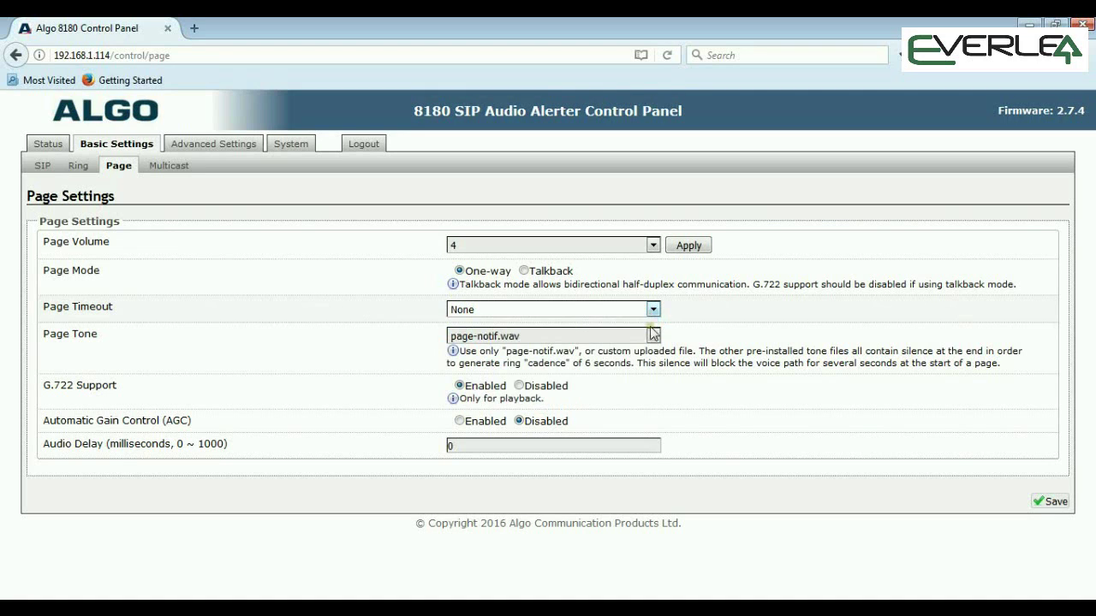
{"action": "left_click", "coordinate": [653, 337]}
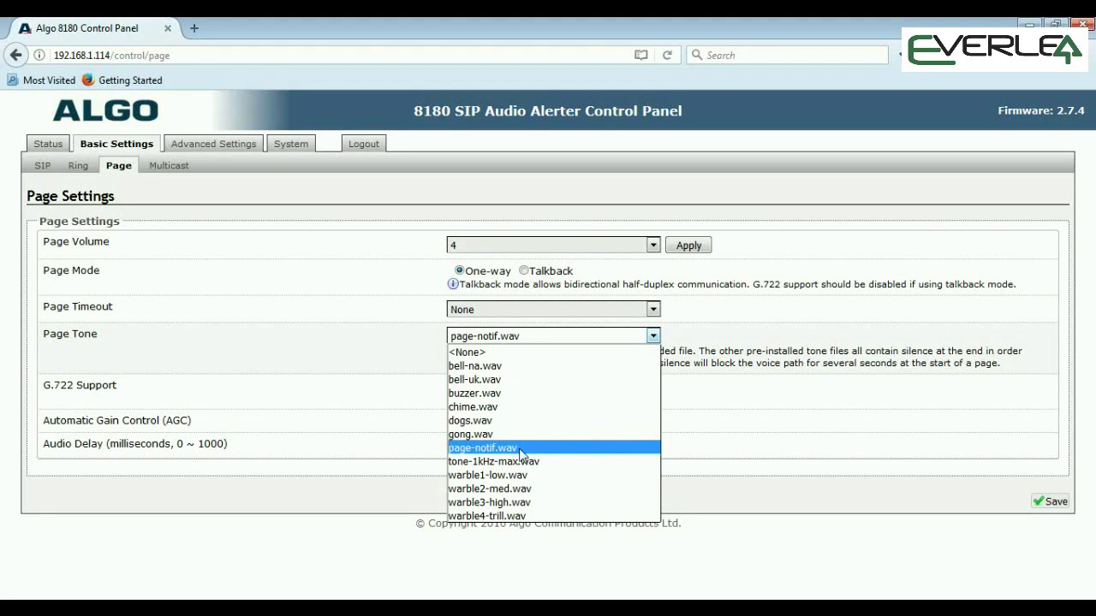
{"action": "left_click", "coordinate": [711, 399]}
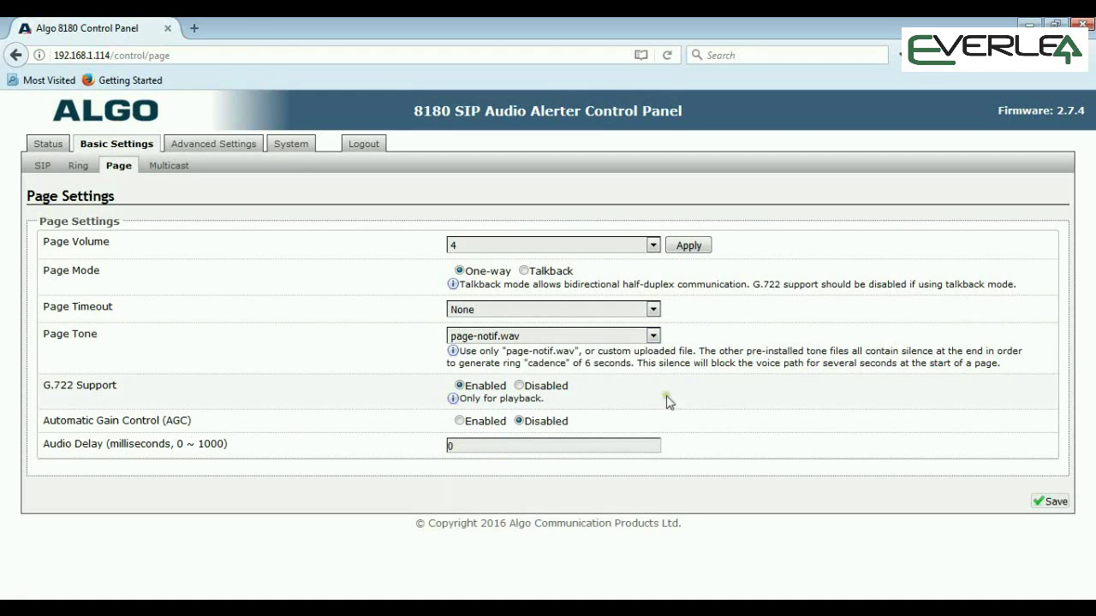
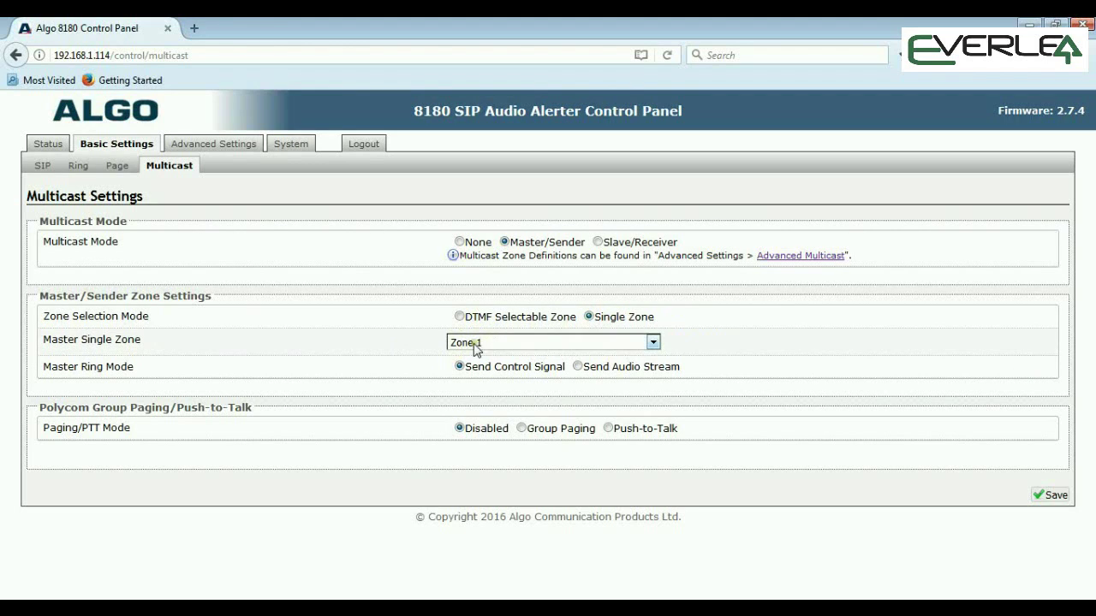
Step: Try DTMF Selectable and Single Zone 4 as master, then choose Slave/Receiver multicast mode
{"action": "left_click", "coordinate": [653, 343]}
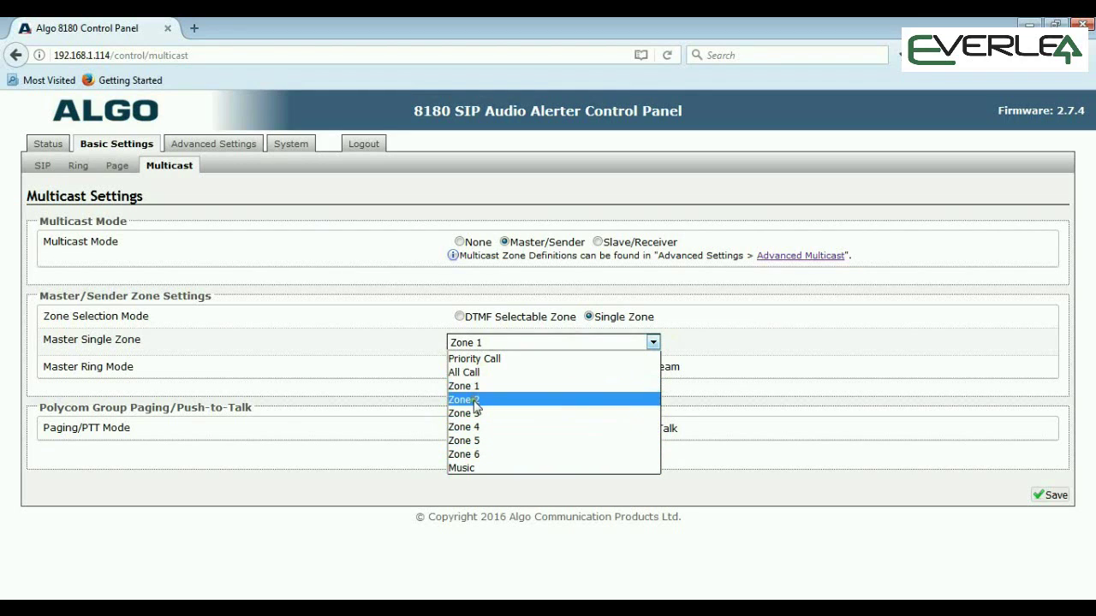
{"action": "left_click", "coordinate": [474, 389]}
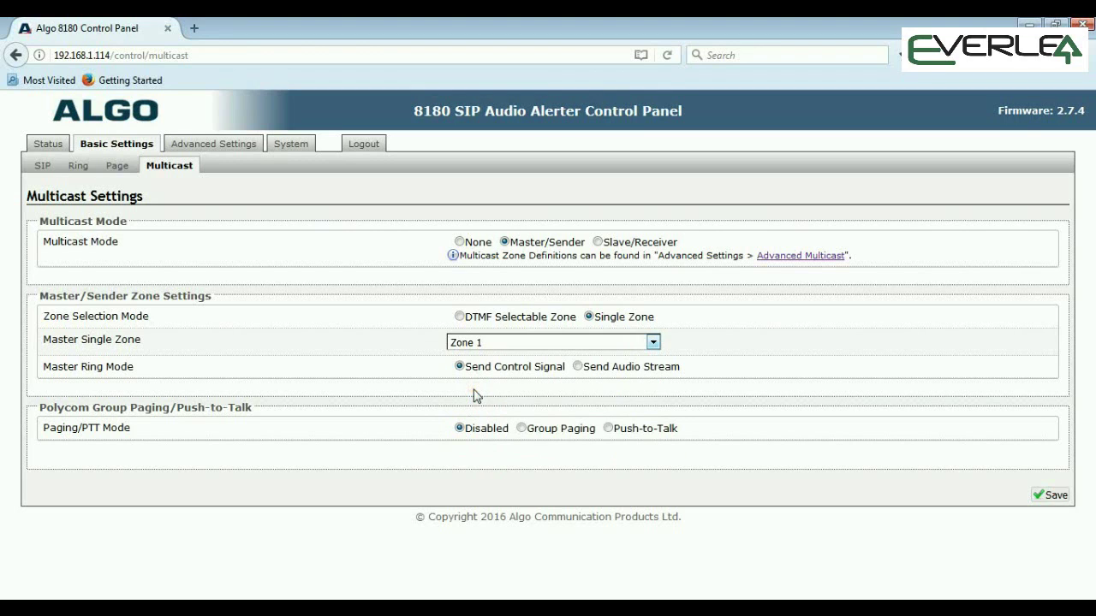
{"action": "left_click", "coordinate": [460, 319]}
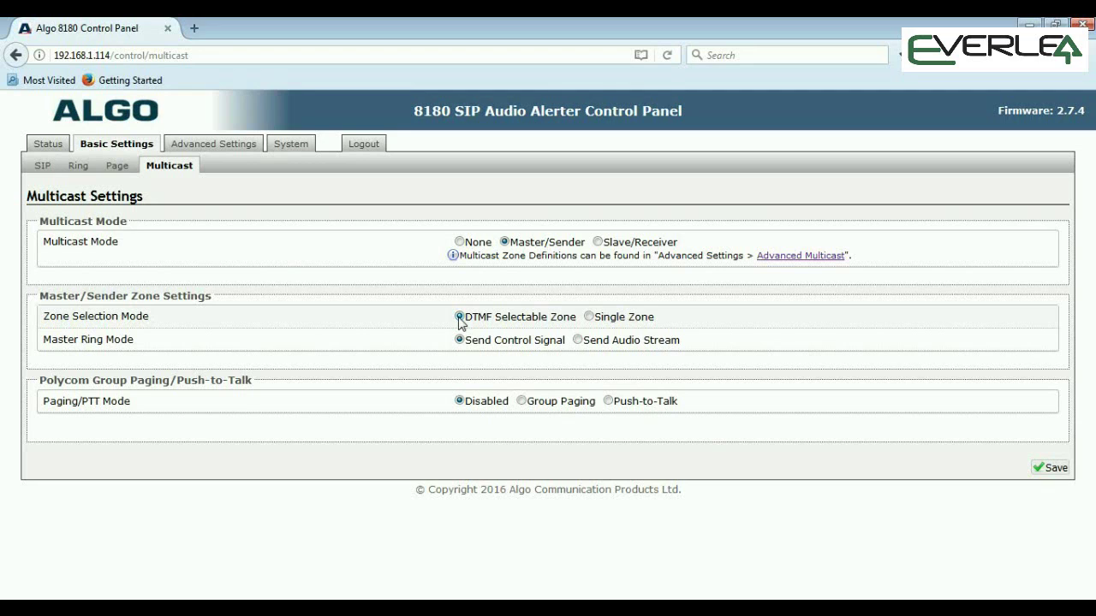
{"action": "left_click", "coordinate": [589, 317]}
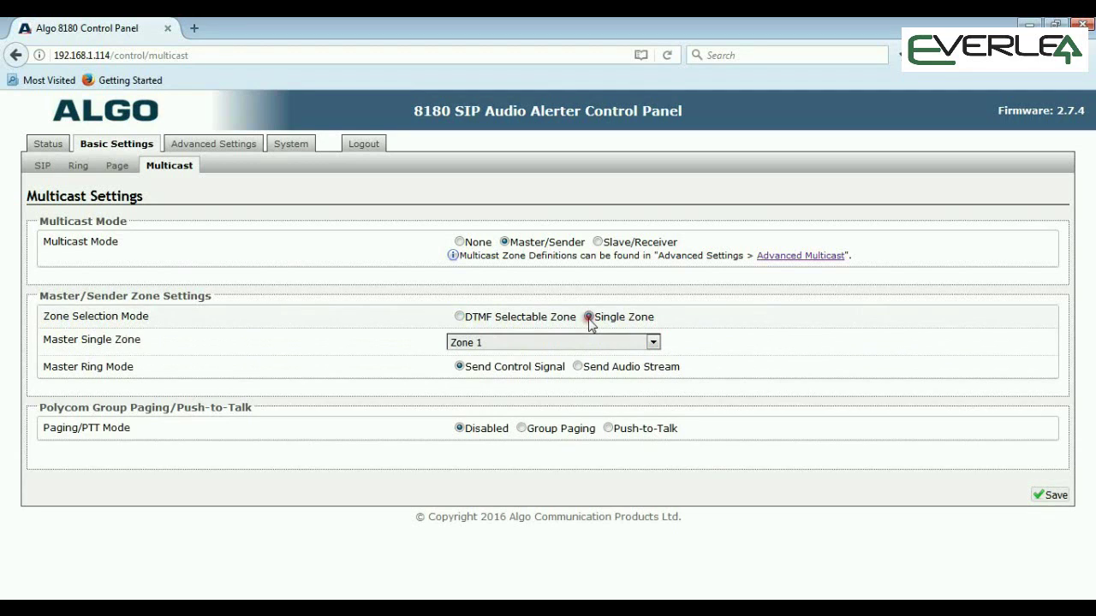
{"action": "left_click", "coordinate": [655, 342]}
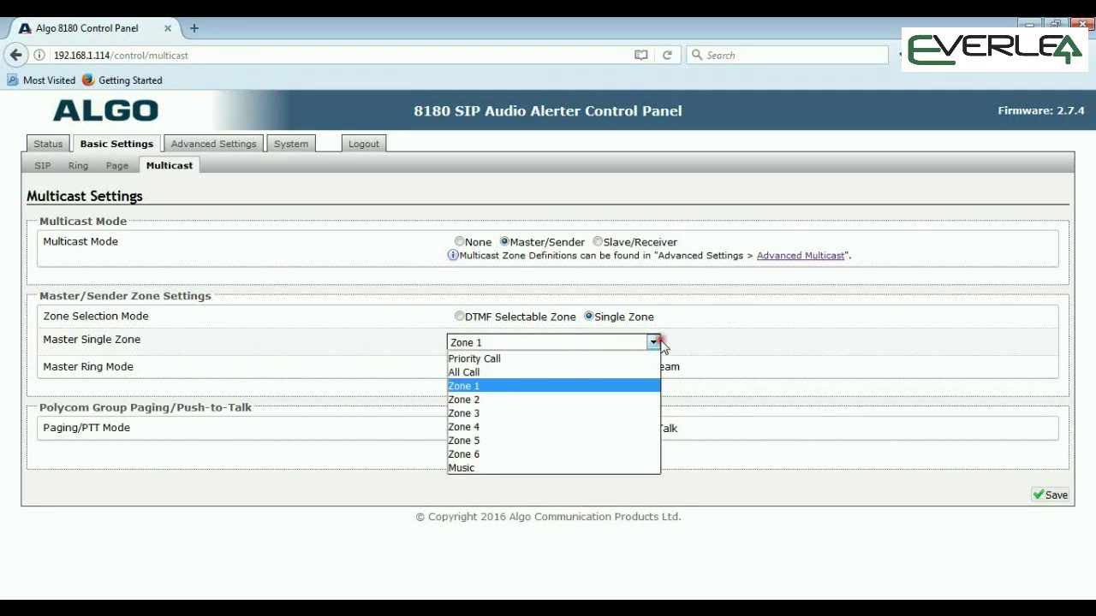
{"action": "left_click", "coordinate": [513, 427]}
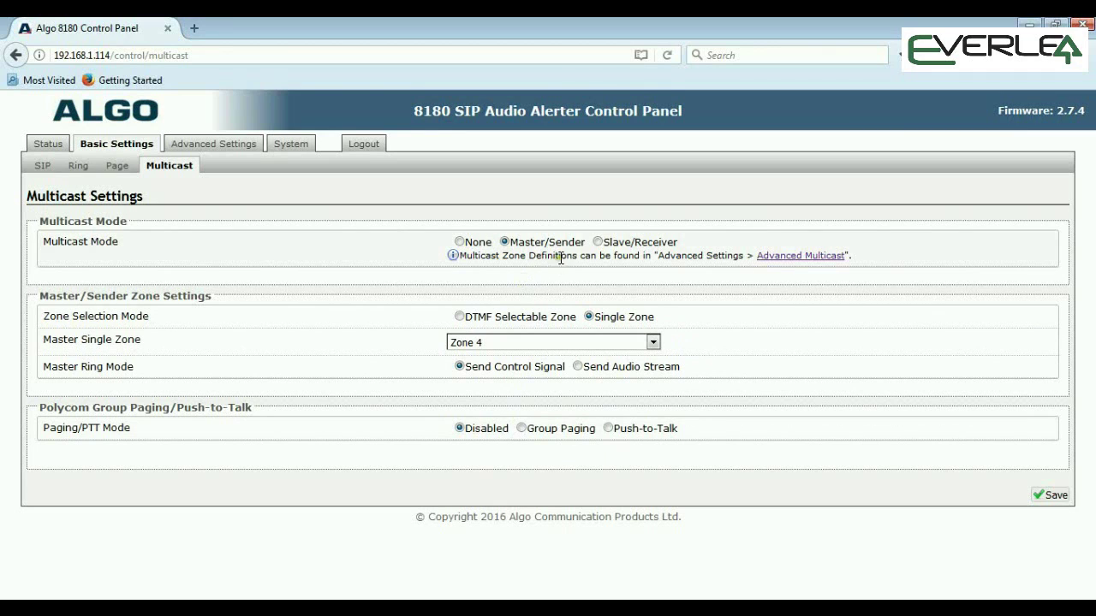
{"action": "left_click", "coordinate": [598, 242]}
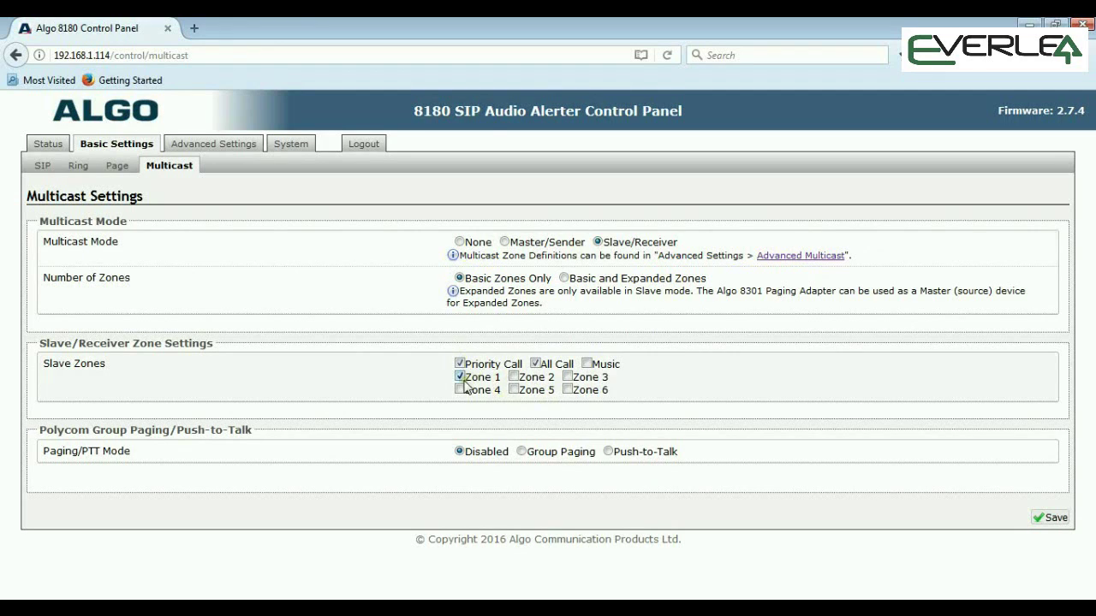
Step: Set the slave zones to Zones 1, 2 and 3, dropping All Call and Priority Call
{"action": "left_click", "coordinate": [513, 377]}
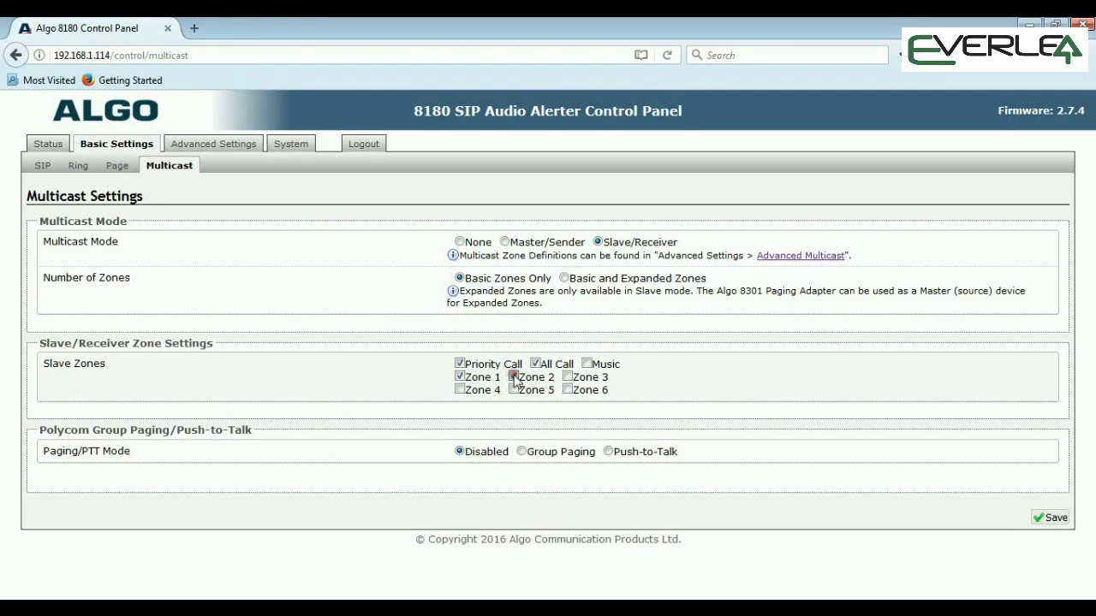
{"action": "left_click", "coordinate": [567, 378]}
{"action": "left_click", "coordinate": [513, 376]}
{"action": "left_click", "coordinate": [535, 364]}
{"action": "left_click", "coordinate": [459, 363]}
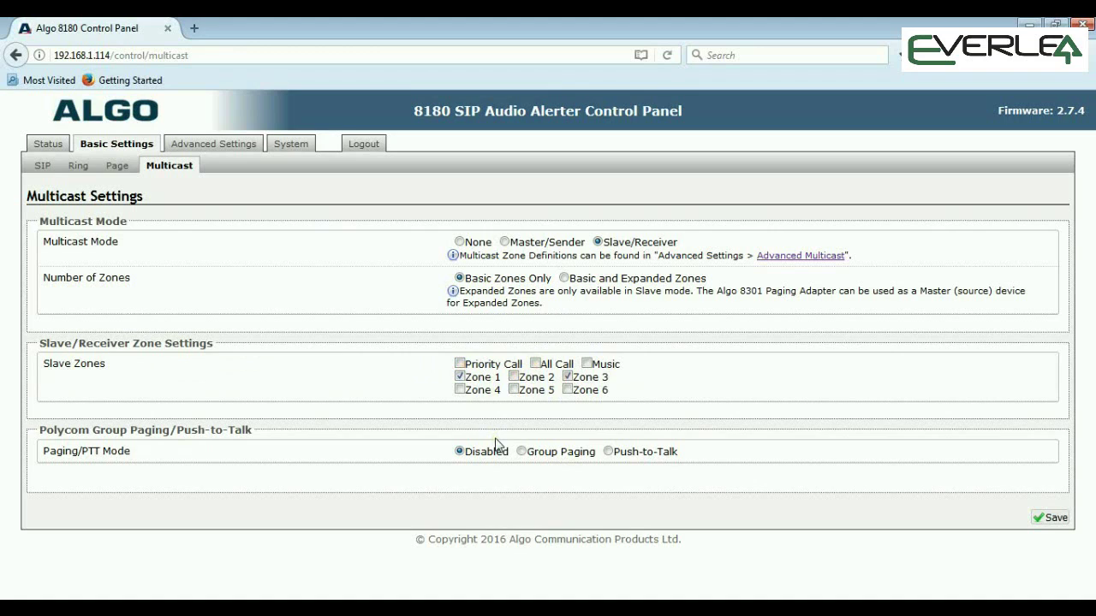
{"action": "left_click", "coordinate": [514, 377]}
Step: Enable Basic and Expanded Zones, set Multicast Mode to None, and open Advanced Multicast
{"action": "left_click", "coordinate": [565, 279]}
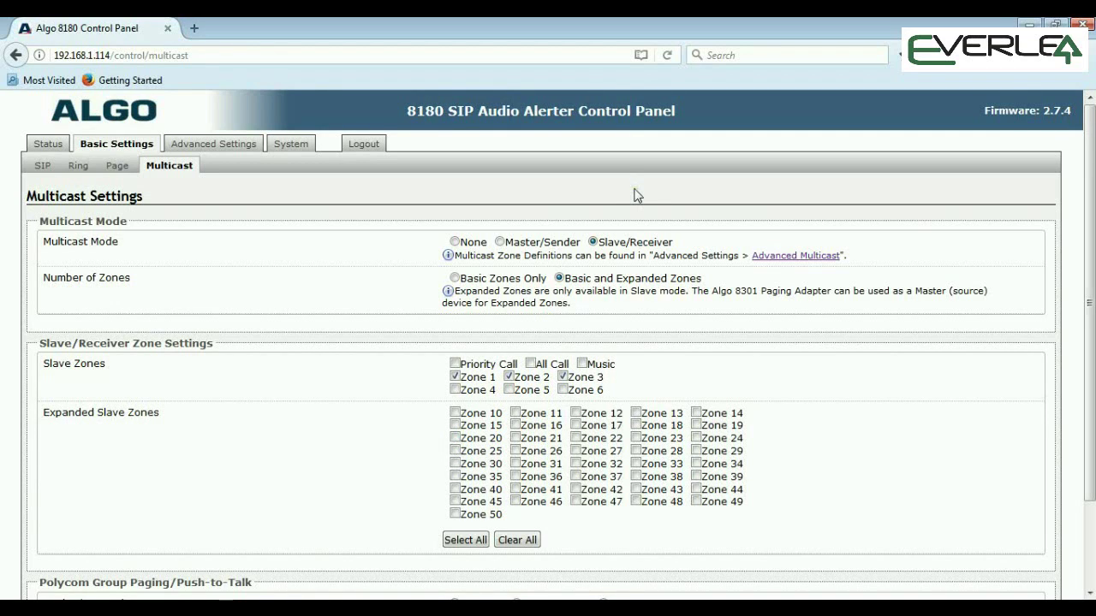
{"action": "left_click", "coordinate": [468, 241]}
{"action": "left_click", "coordinate": [810, 257]}
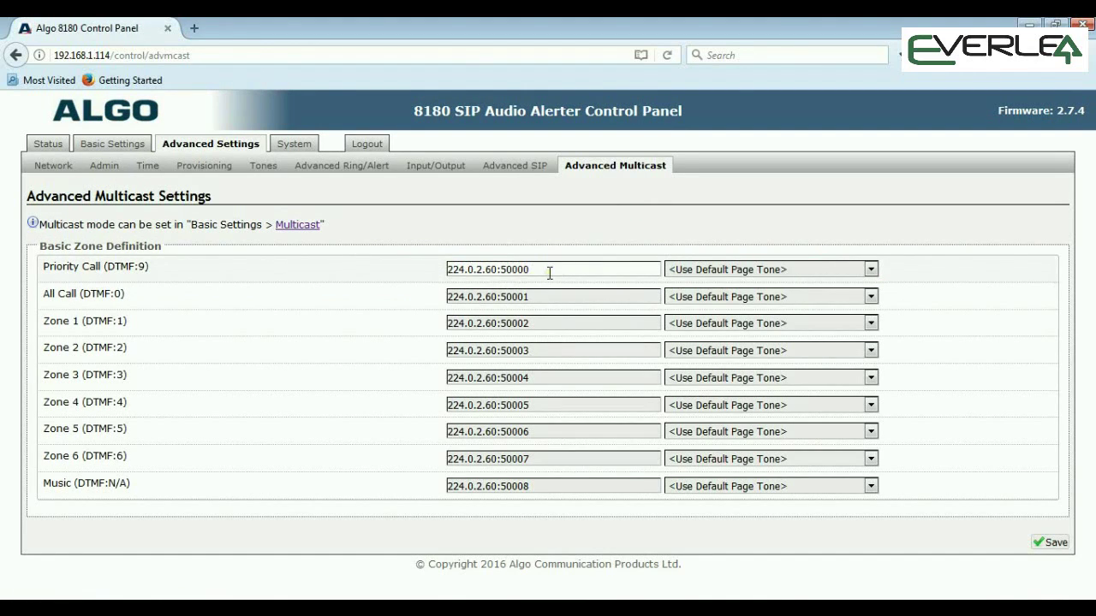
Step: Select the Priority Call port, view its wav tone options, then return to Basic Settings
{"action": "left_click_drag", "start_coordinate": [549, 273], "coordinate": [489, 297]}
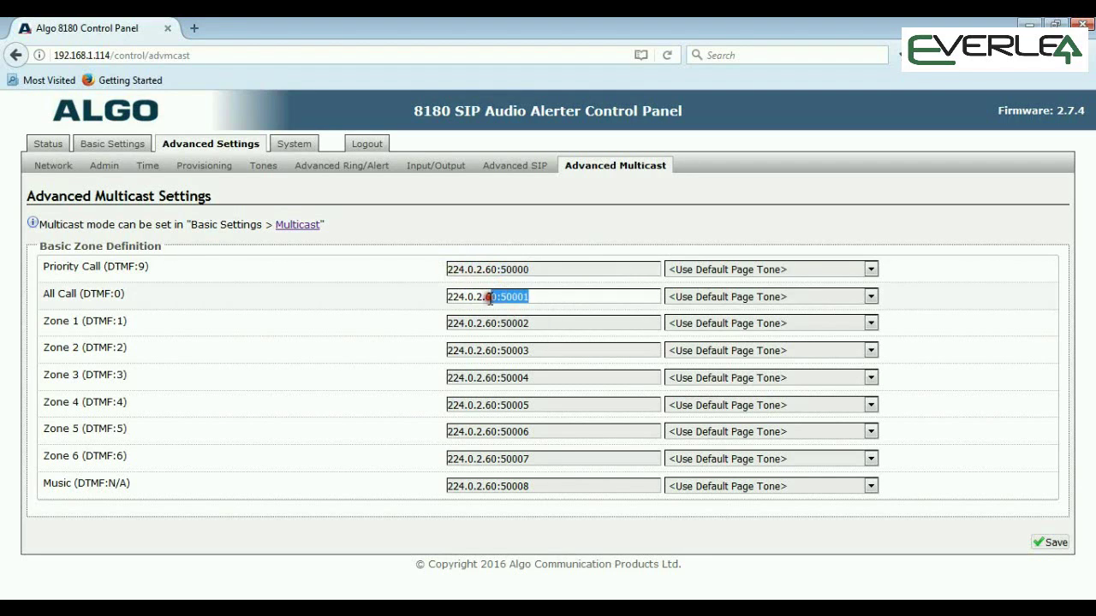
{"action": "left_click", "coordinate": [871, 271]}
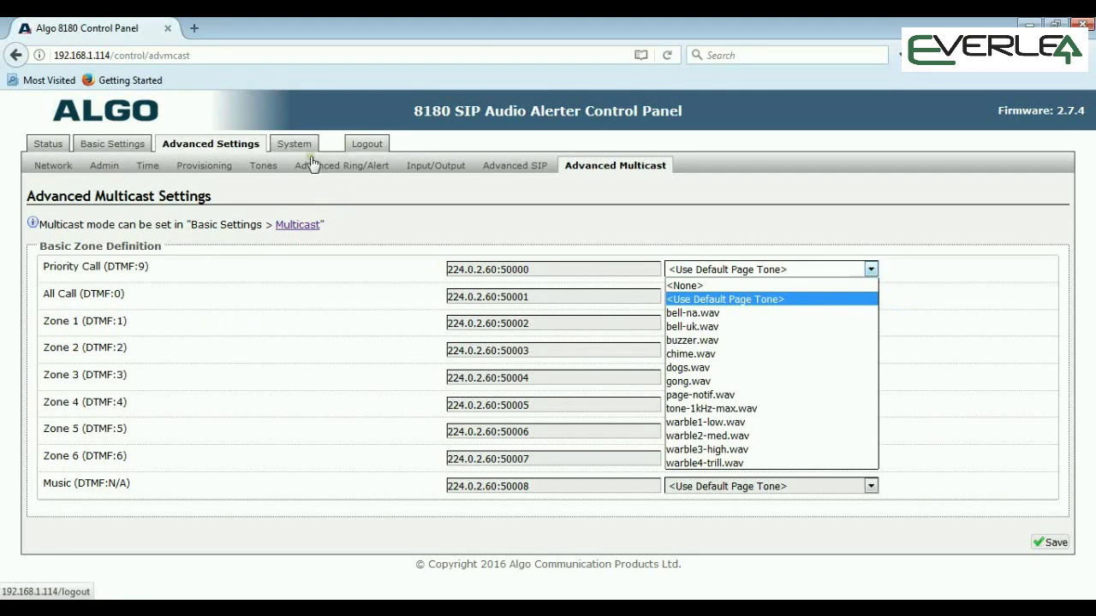
{"action": "left_click", "coordinate": [116, 147]}
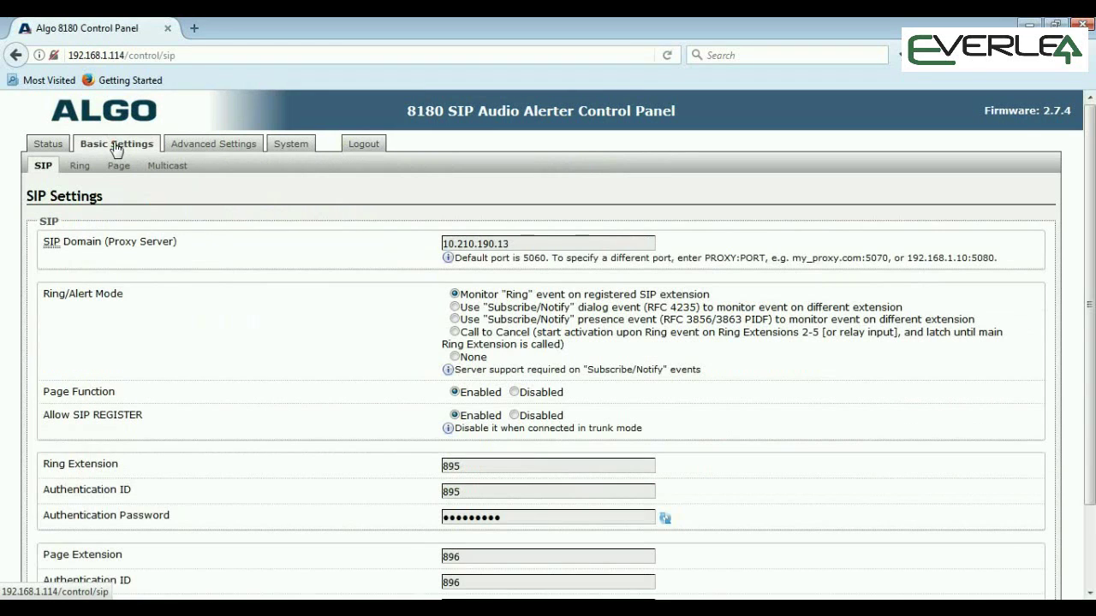
Step: Switch to Advanced Settings to view its Network page with DHCP and VLAN options
{"action": "left_click", "coordinate": [203, 145]}
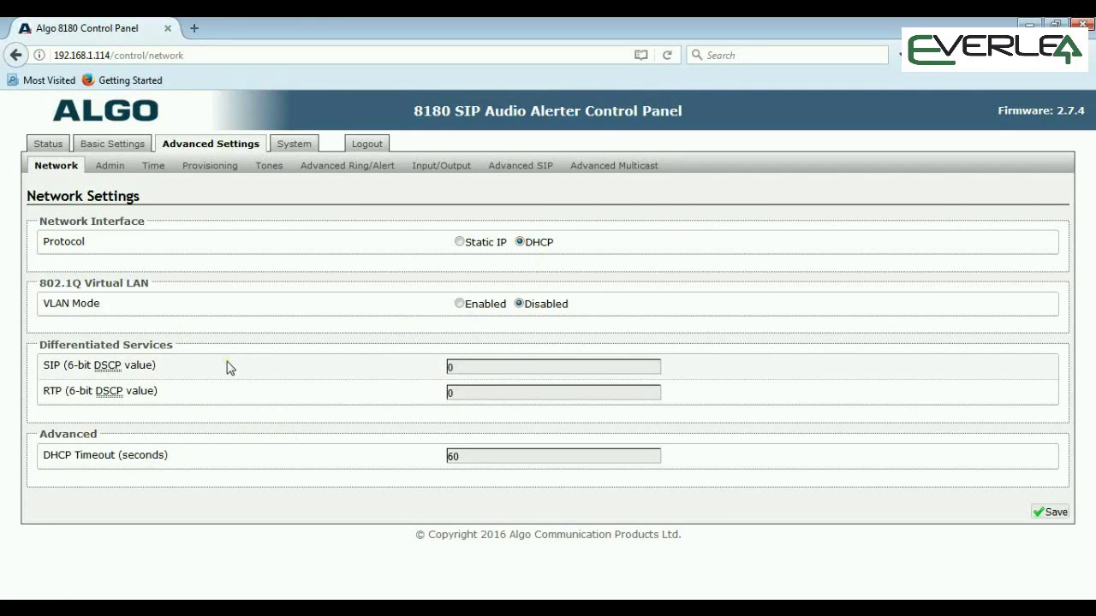
Step: Look over the Admin sub-tab, then open the Time sub-tab showing Pacific Time and pool.ntp.org
{"action": "left_click", "coordinate": [112, 169]}
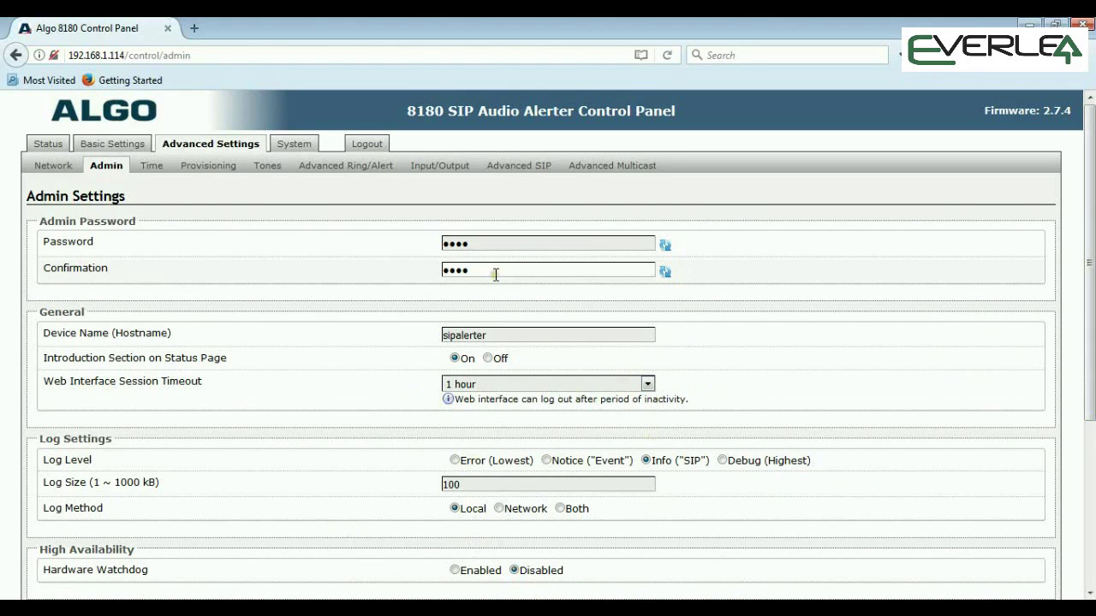
{"action": "left_click", "coordinate": [154, 166]}
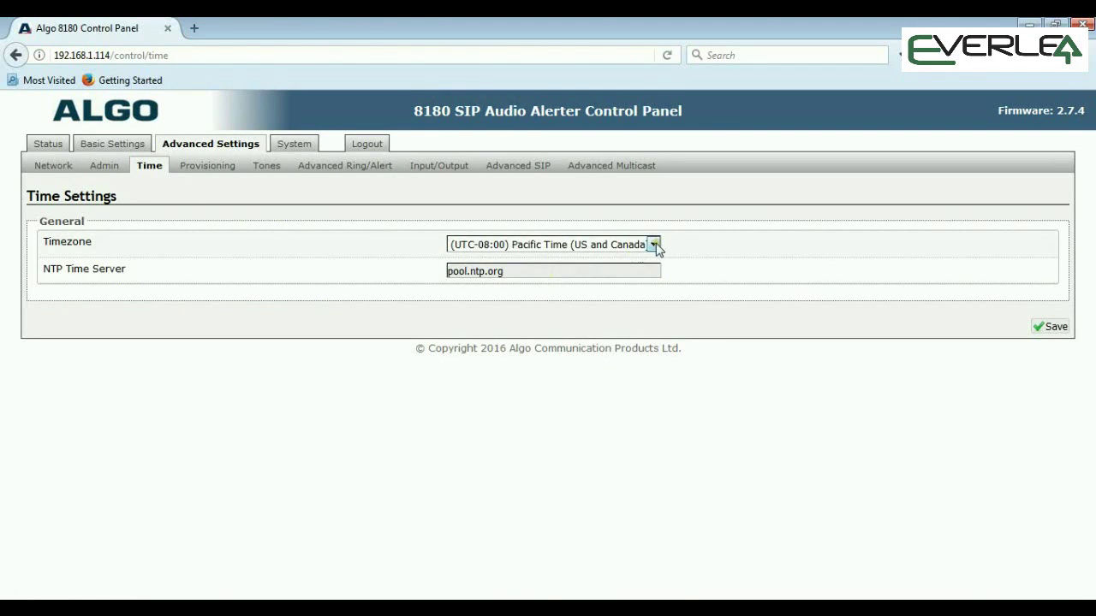
Step: Pick (UTC-04:00) Atlantic Time (Canada) from the Timezone list using the arrow keys
{"action": "left_click", "coordinate": [653, 245]}
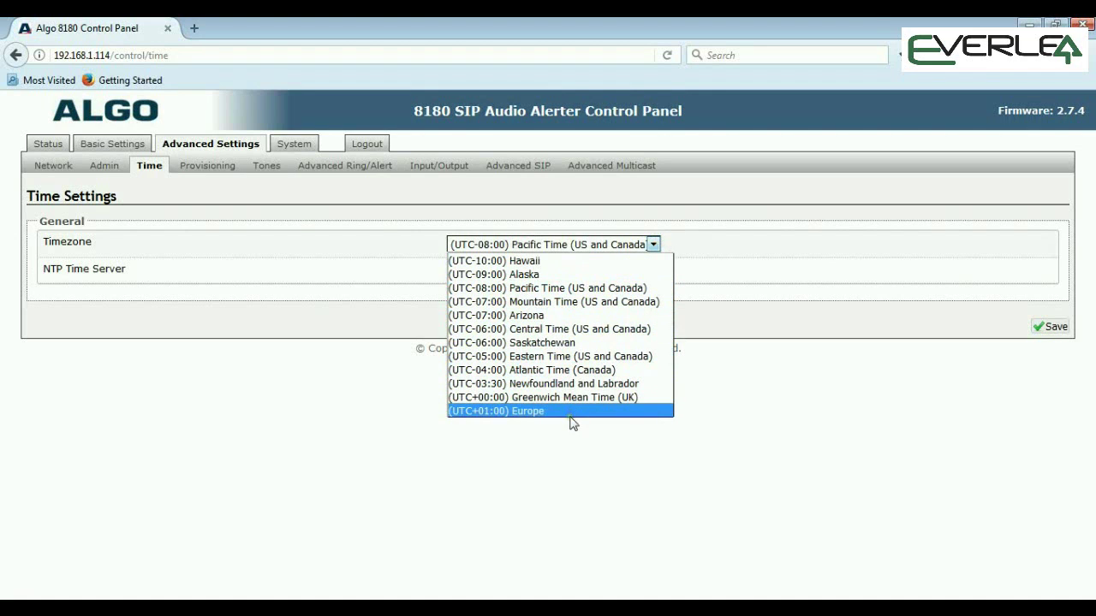
{"action": "key", "text": "Down"}
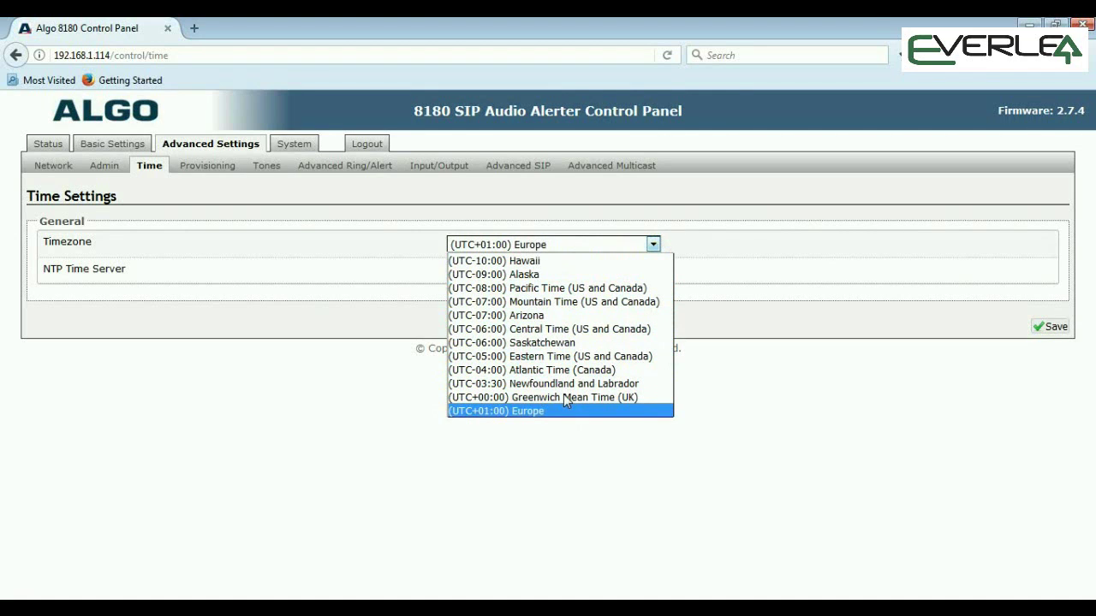
{"action": "key", "text": "Up"}
{"action": "key", "text": "Up"}
{"action": "key", "text": "Up"}
{"action": "key", "text": "Home"}
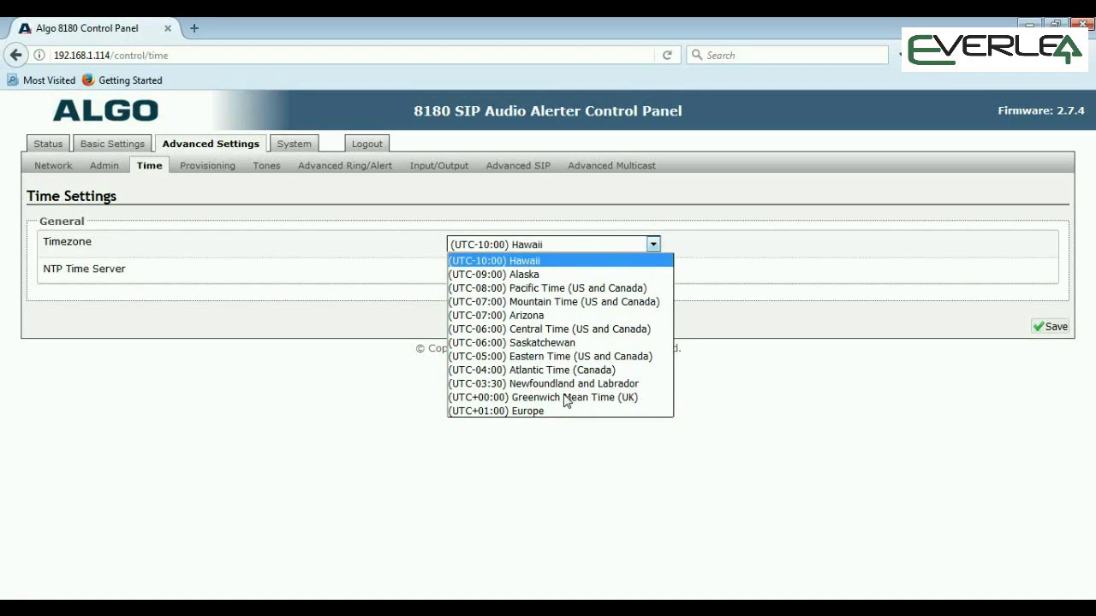
{"action": "key", "text": "Down"}
{"action": "key", "text": "Down"}
{"action": "key", "text": "Down"}
{"action": "key", "text": "Down"}
{"action": "key", "text": "Down"}
{"action": "key", "text": "Down"}
{"action": "key", "text": "Down"}
{"action": "key", "text": "Down"}
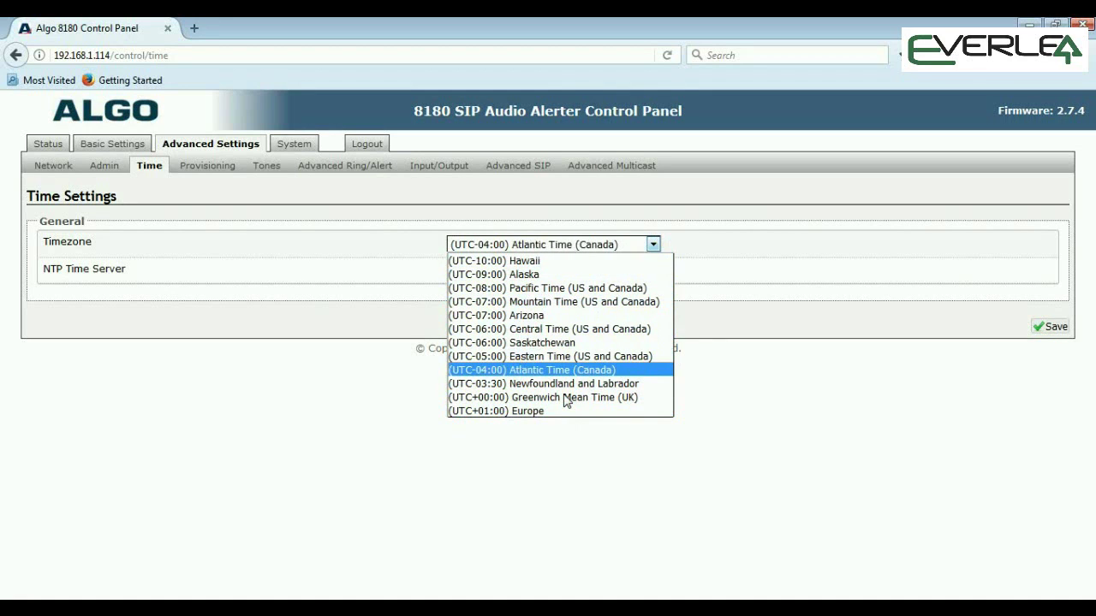
{"action": "left_click", "coordinate": [757, 255]}
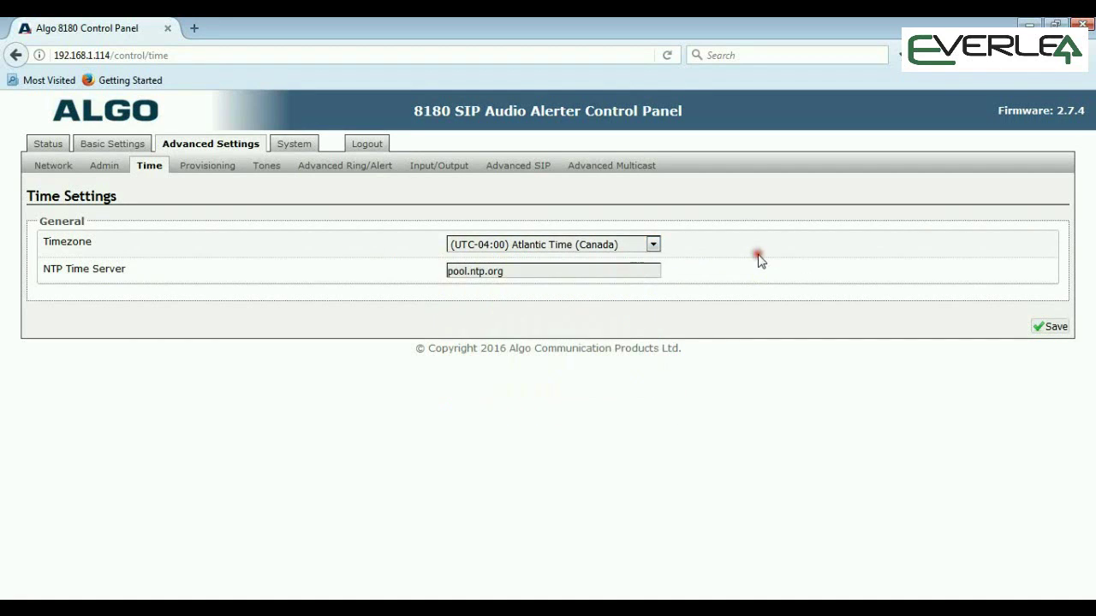
Step: Look over the Provisioning sub-tab, then open the Tones page listing 12 .wav files
{"action": "left_click", "coordinate": [218, 169]}
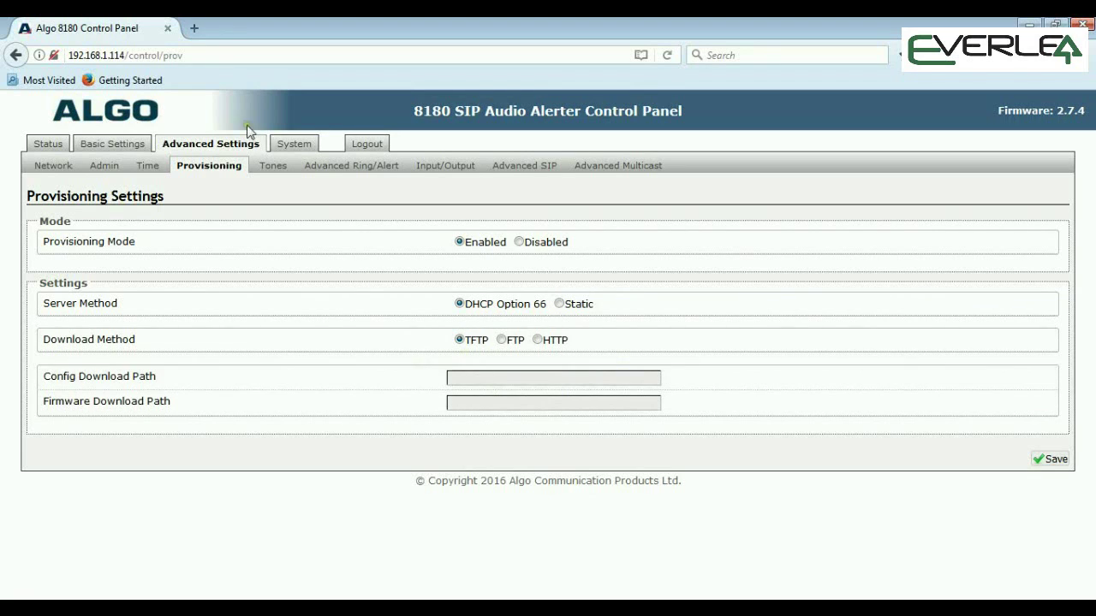
{"action": "left_click", "coordinate": [272, 167]}
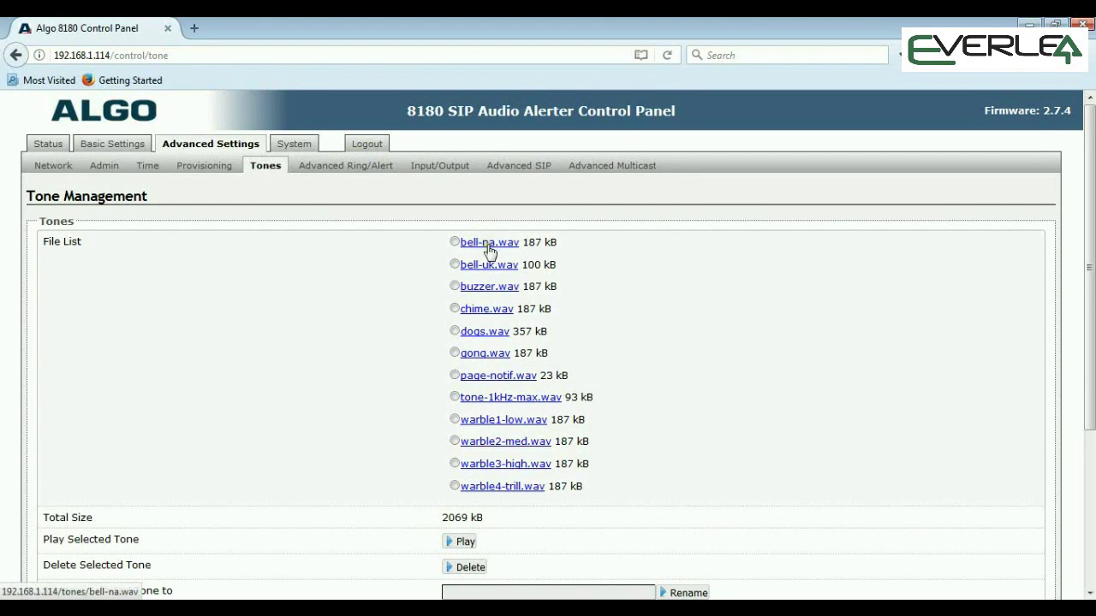
{"action": "left_click", "coordinate": [476, 334]}
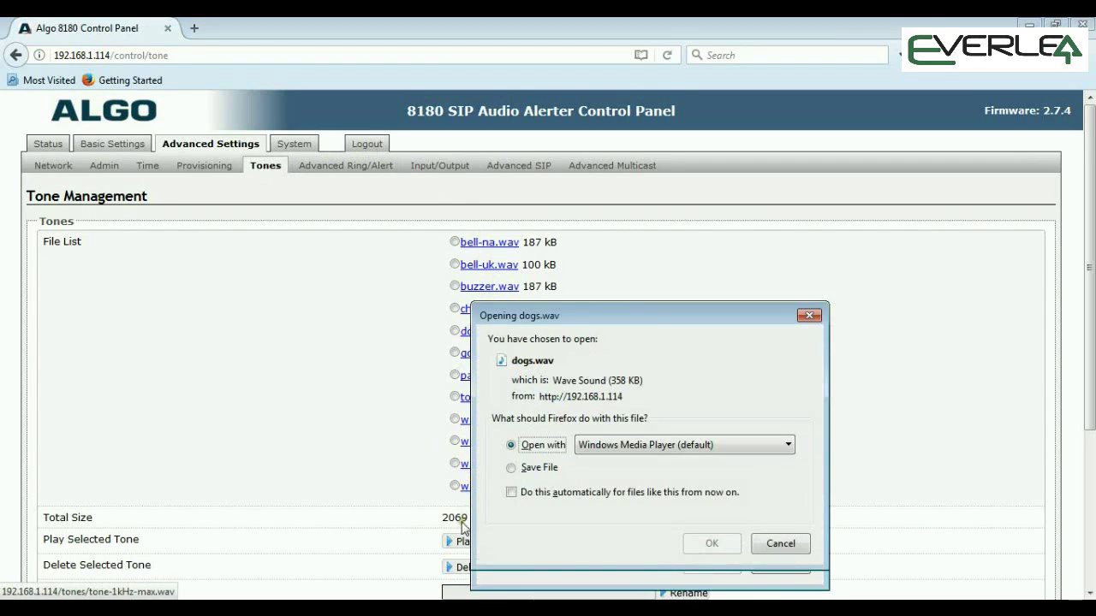
{"action": "left_click", "coordinate": [777, 544]}
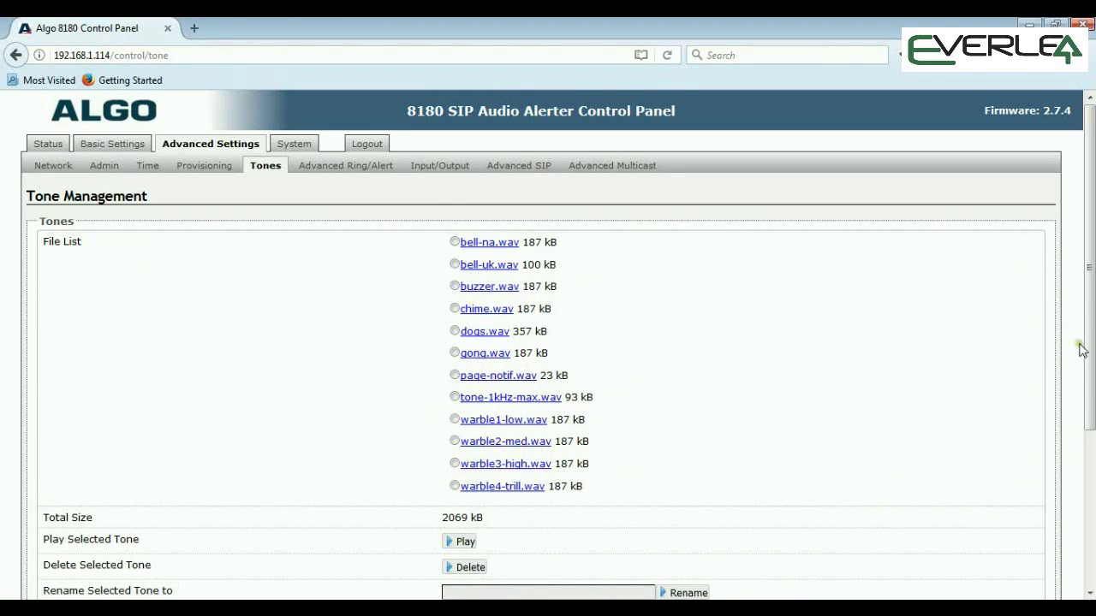
{"action": "scroll", "coordinate": [1091, 355], "scroll_direction": "down", "scroll_amount": 1}
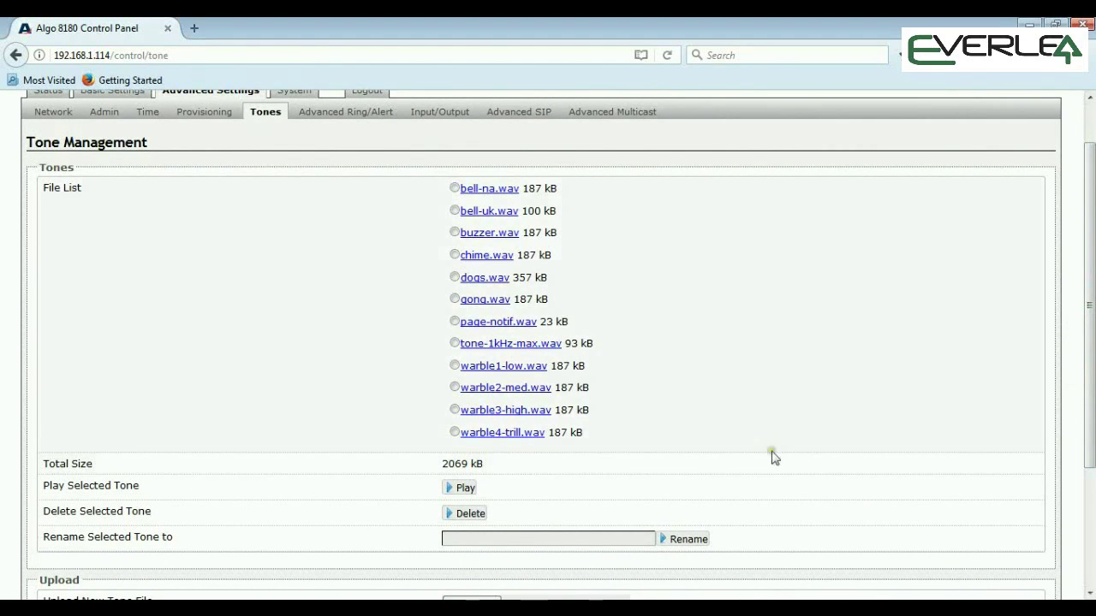
{"action": "left_click_drag", "start_coordinate": [1088, 428], "coordinate": [1092, 505]}
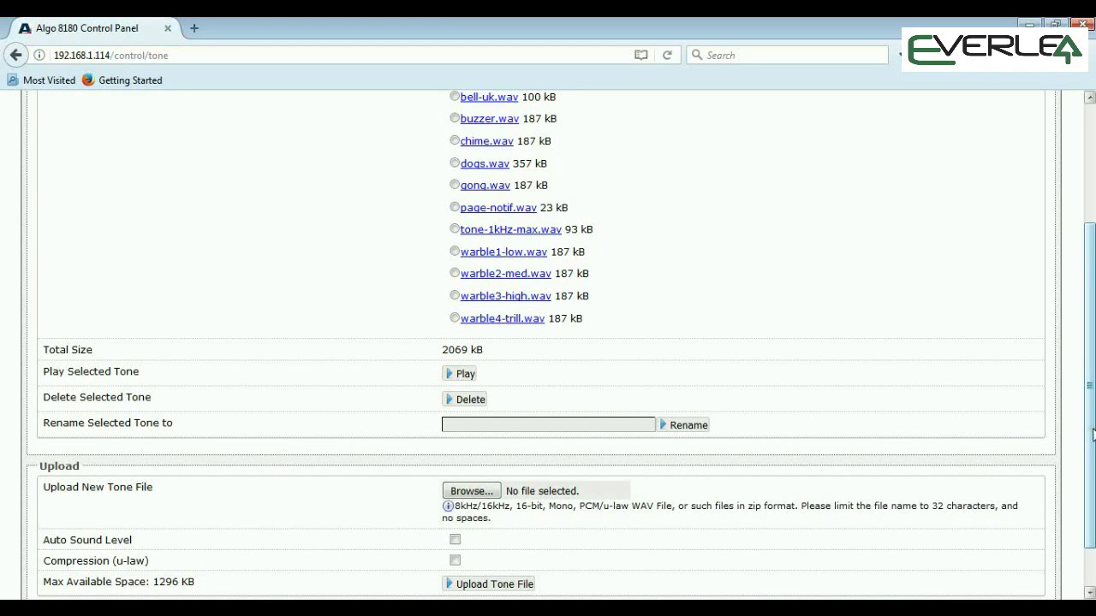
{"action": "left_click_drag", "start_coordinate": [1092, 432], "coordinate": [1053, 277]}
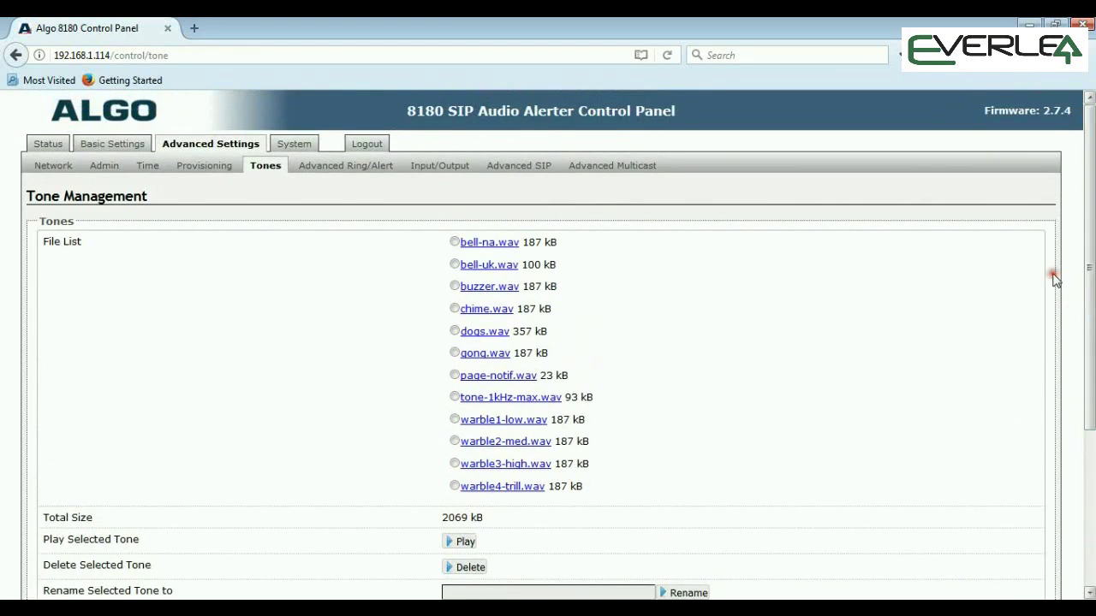
Step: On Advanced Ring/Alert, enable #2 Ring Extension with extension 200 and authentication ID 200
{"action": "left_click", "coordinate": [352, 168]}
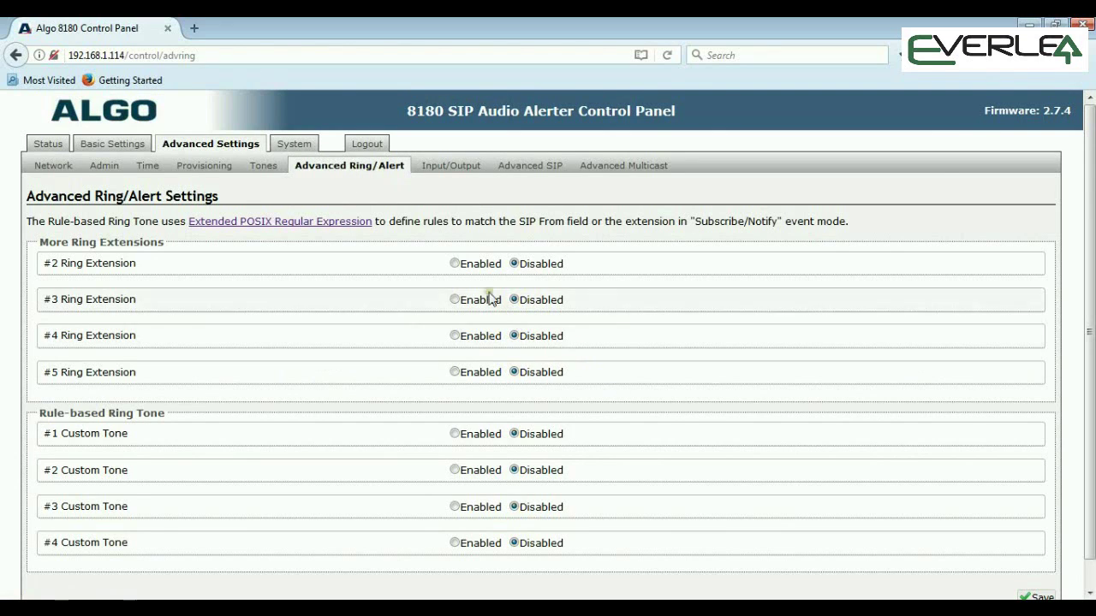
{"action": "left_click", "coordinate": [455, 263]}
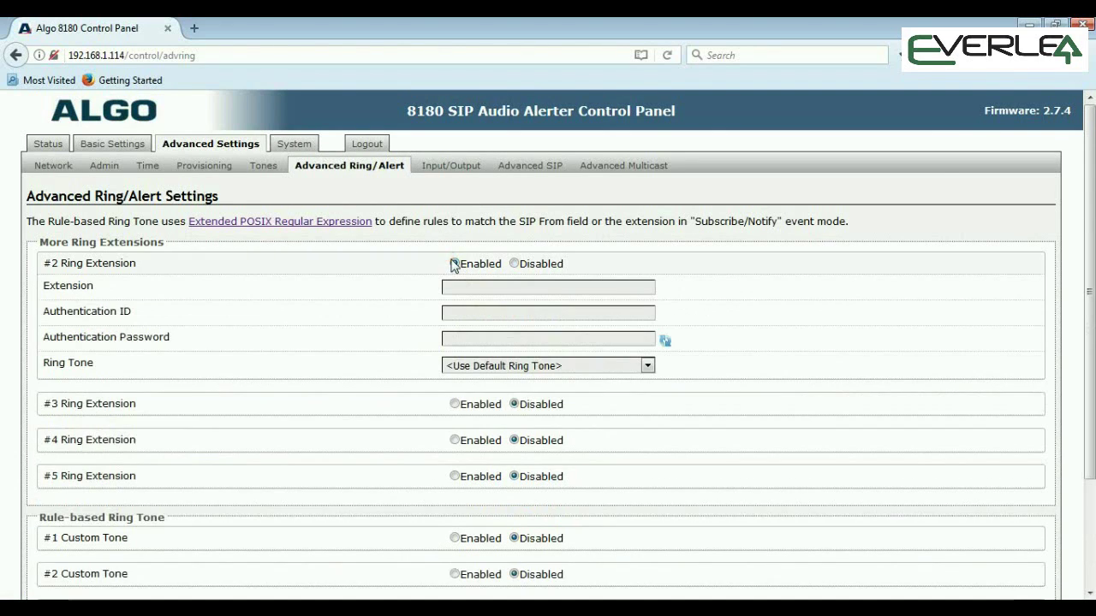
{"action": "left_click", "coordinate": [443, 288]}
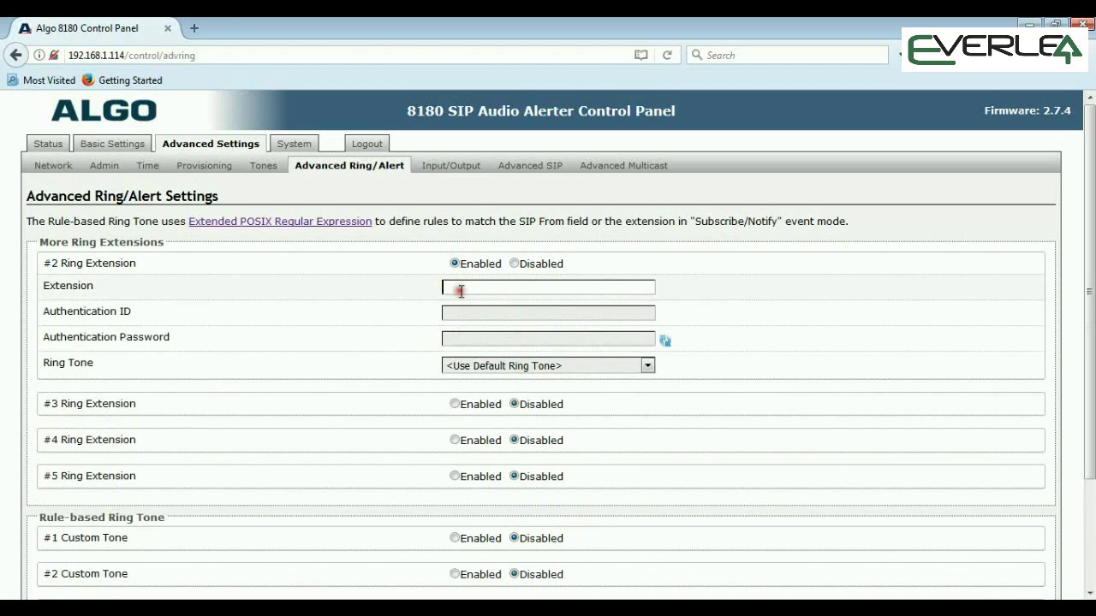
{"action": "left_click", "coordinate": [460, 314]}
{"action": "type", "text": "200"}
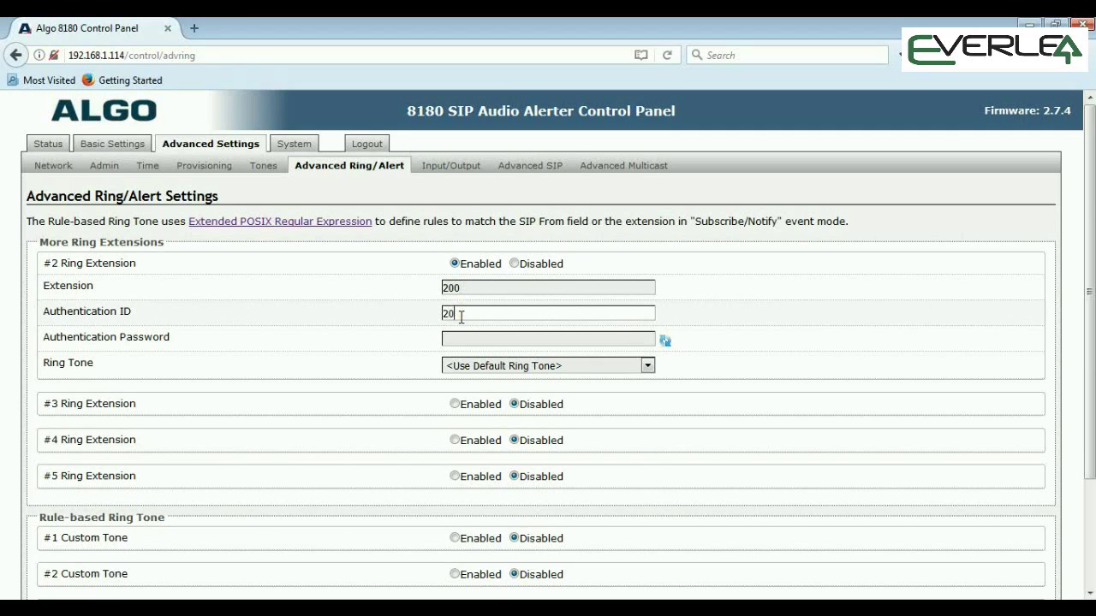
Step: Enter the authentication password, dismiss the insecure-login warning, and review ring tone choices unchanged
{"action": "left_click", "coordinate": [457, 340]}
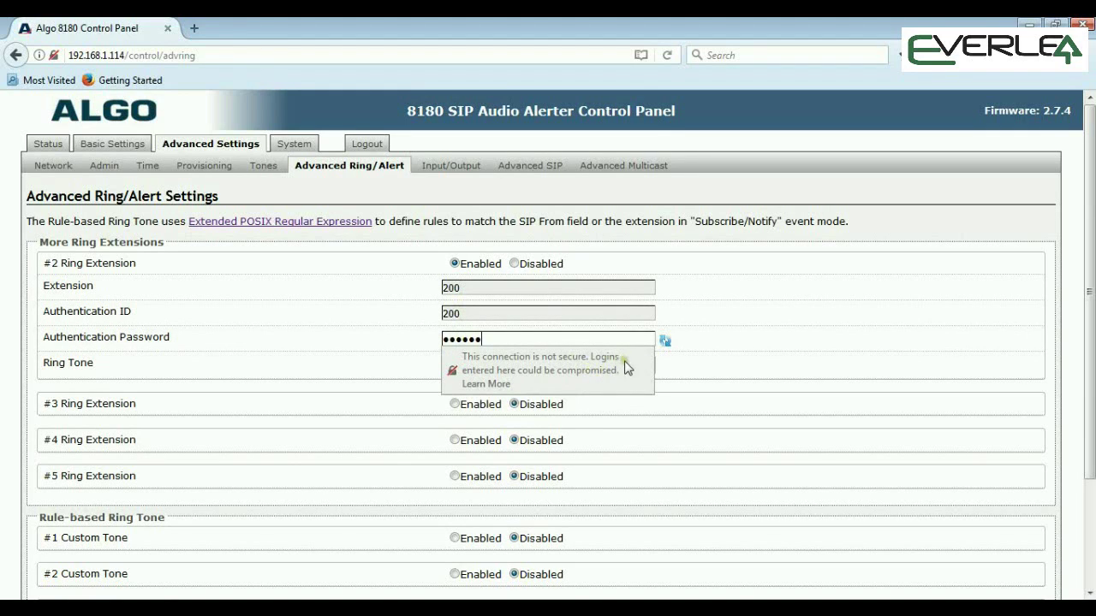
{"action": "left_click", "coordinate": [702, 377]}
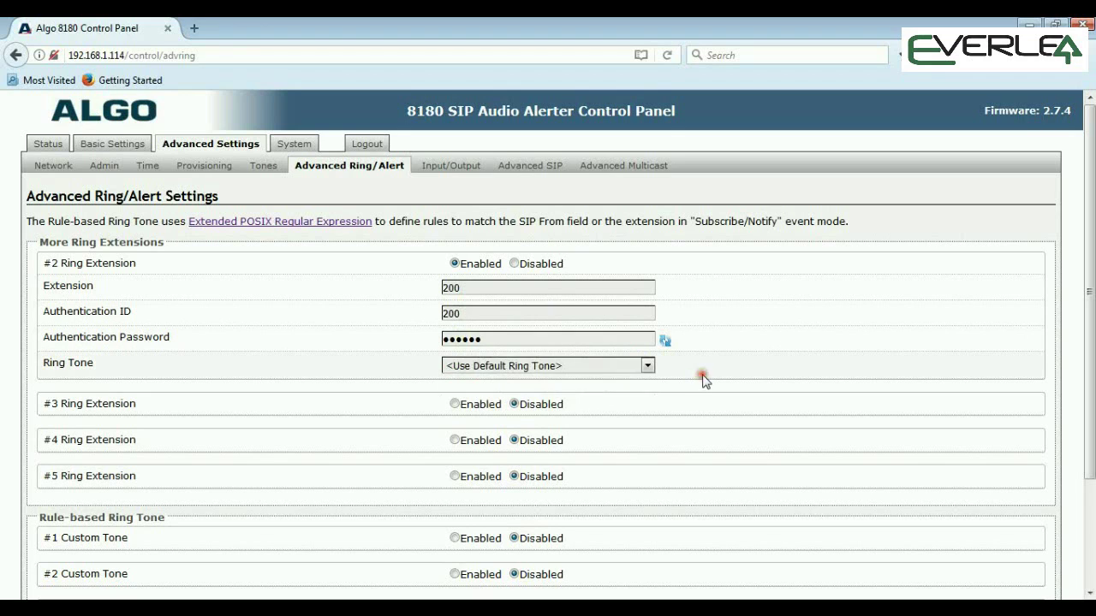
{"action": "left_click", "coordinate": [648, 366]}
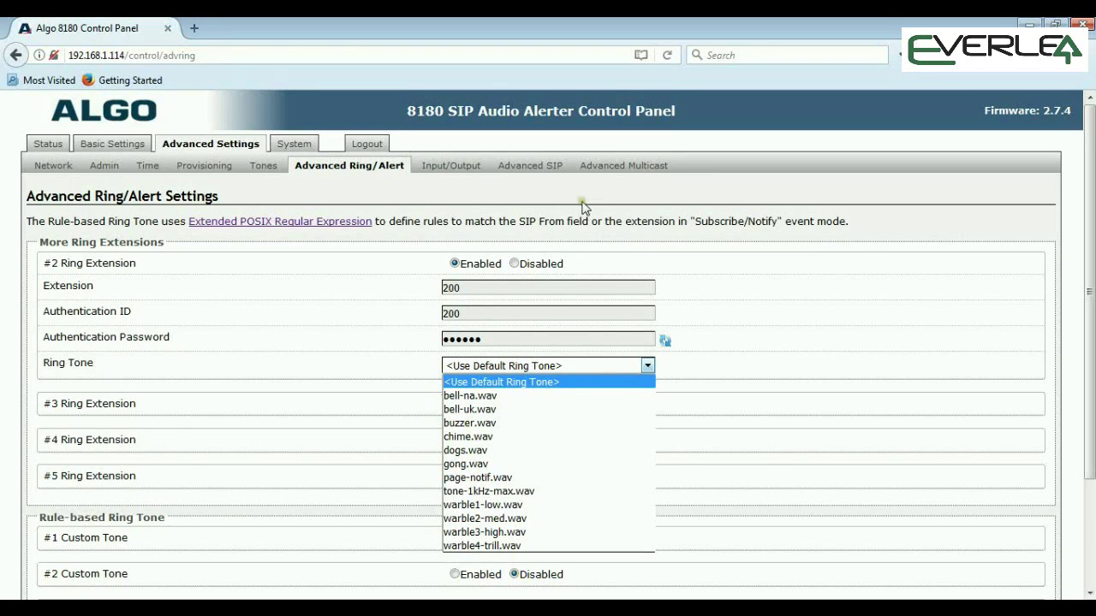
{"action": "left_click", "coordinate": [456, 176]}
Step: On the Input/Output tab, choose Internal for Speaker Mode after briefly selecting External
{"action": "left_click", "coordinate": [456, 176]}
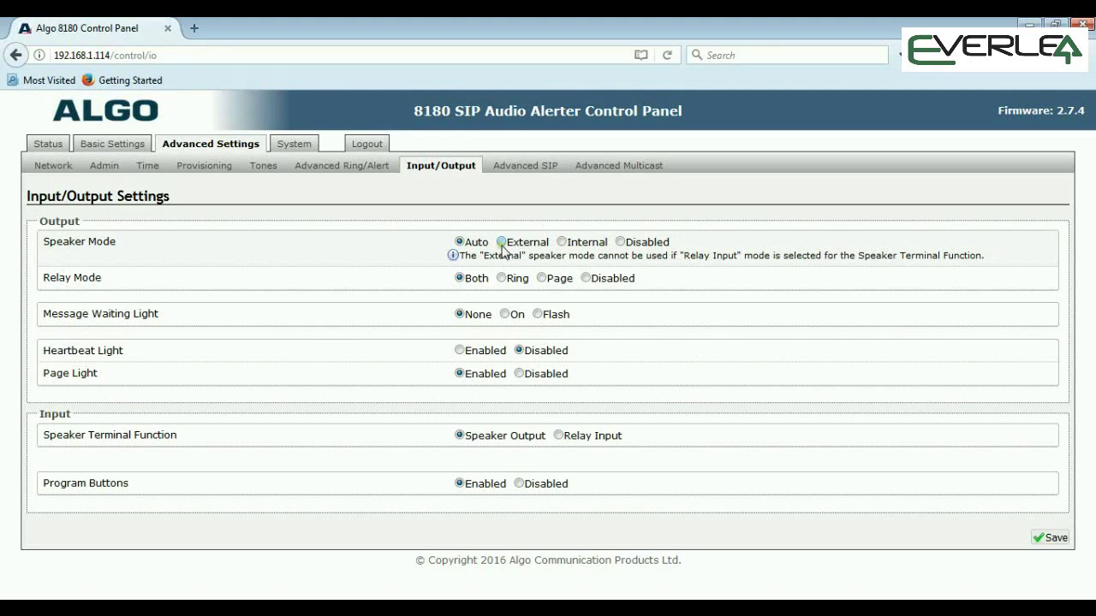
{"action": "left_click", "coordinate": [501, 243]}
{"action": "left_click", "coordinate": [562, 243]}
Step: View Advanced SIP, then open Advanced Multicast and inspect the Zone 3 address field
{"action": "left_click", "coordinate": [518, 172]}
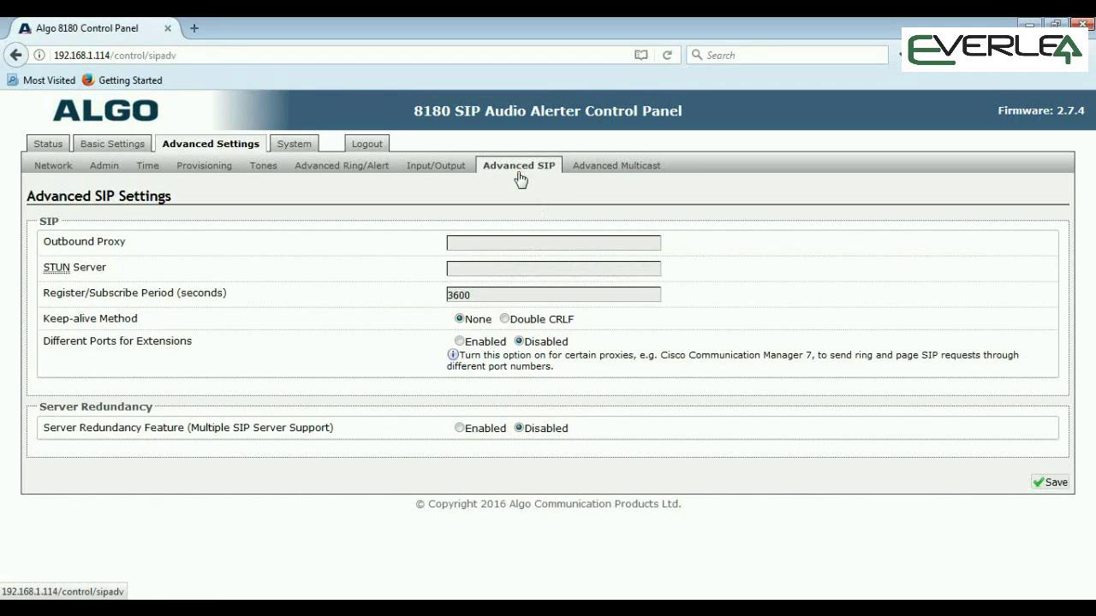
{"action": "left_click", "coordinate": [587, 171]}
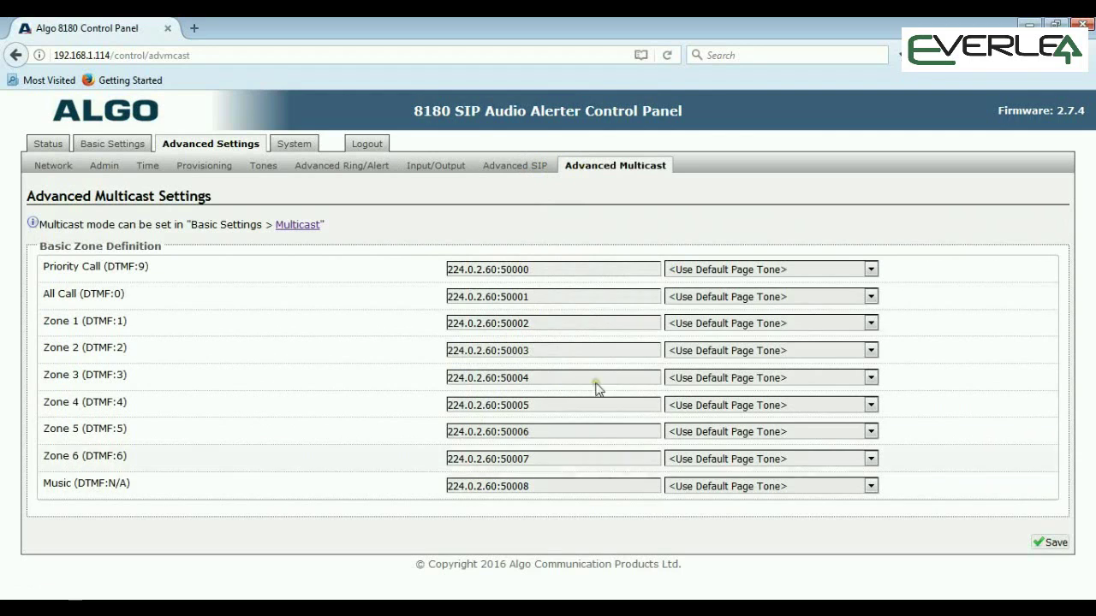
{"action": "left_click", "coordinate": [540, 371]}
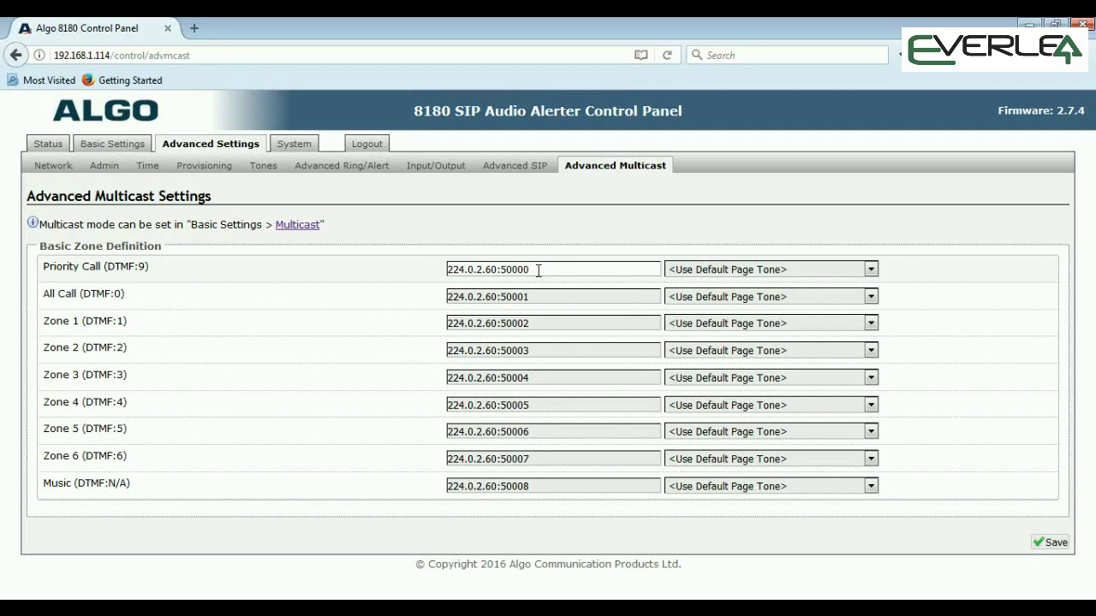
Step: Review the System Maintenance, System Log and About pages, then return to the Status page
{"action": "left_click", "coordinate": [303, 147]}
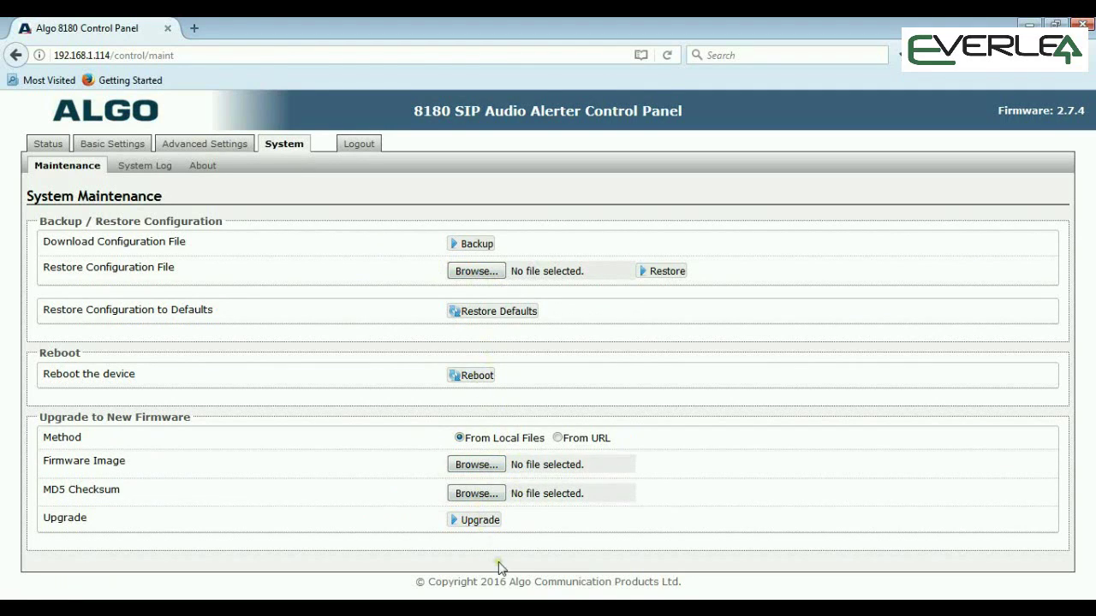
{"action": "left_click", "coordinate": [135, 171]}
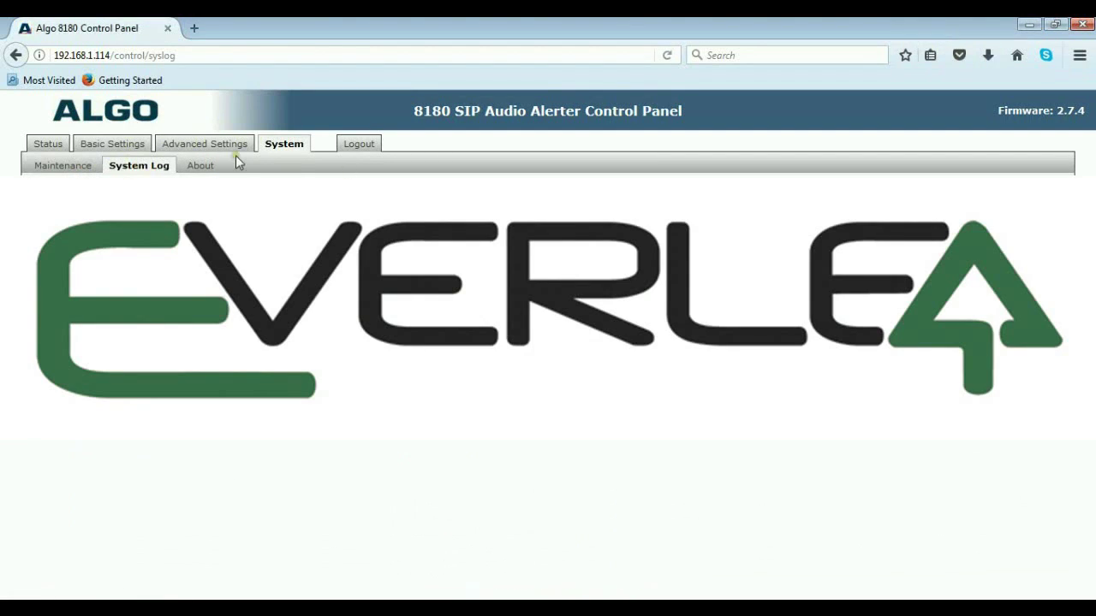
{"action": "left_click", "coordinate": [201, 168]}
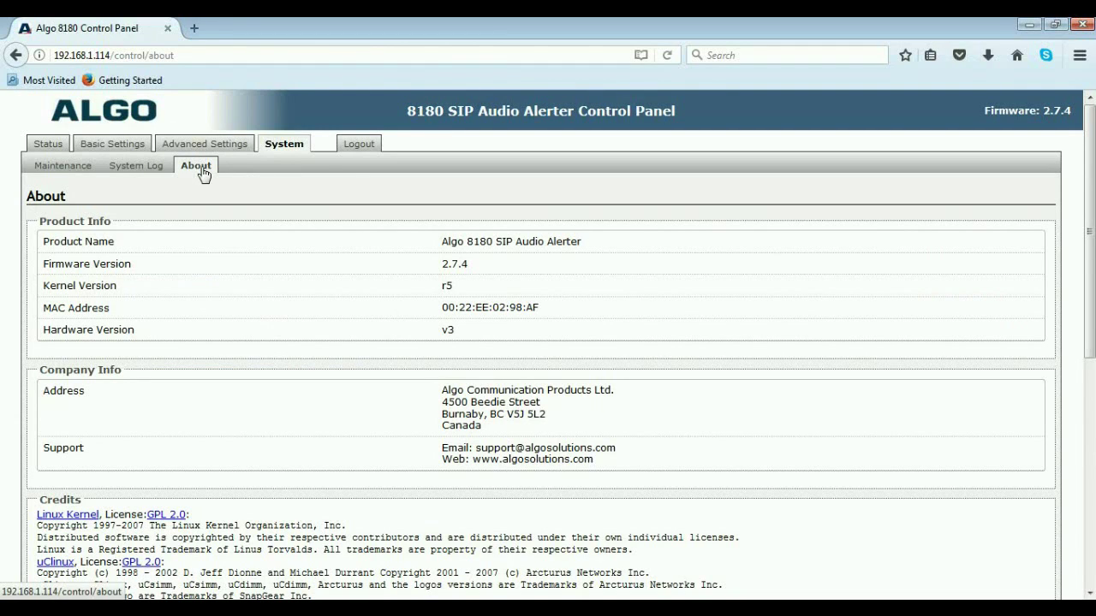
{"action": "left_click", "coordinate": [56, 146]}
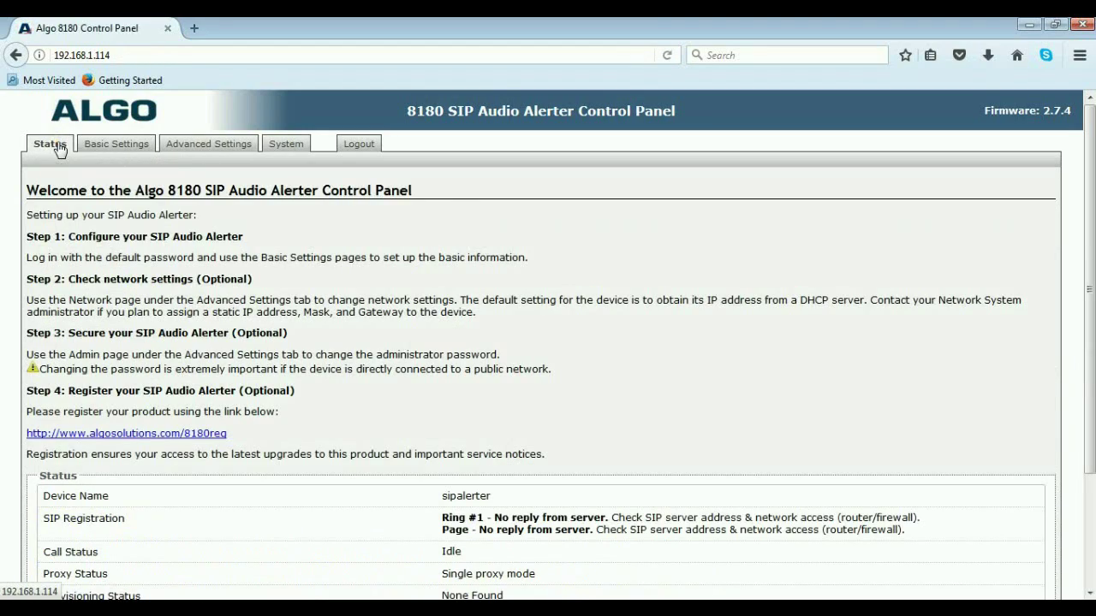